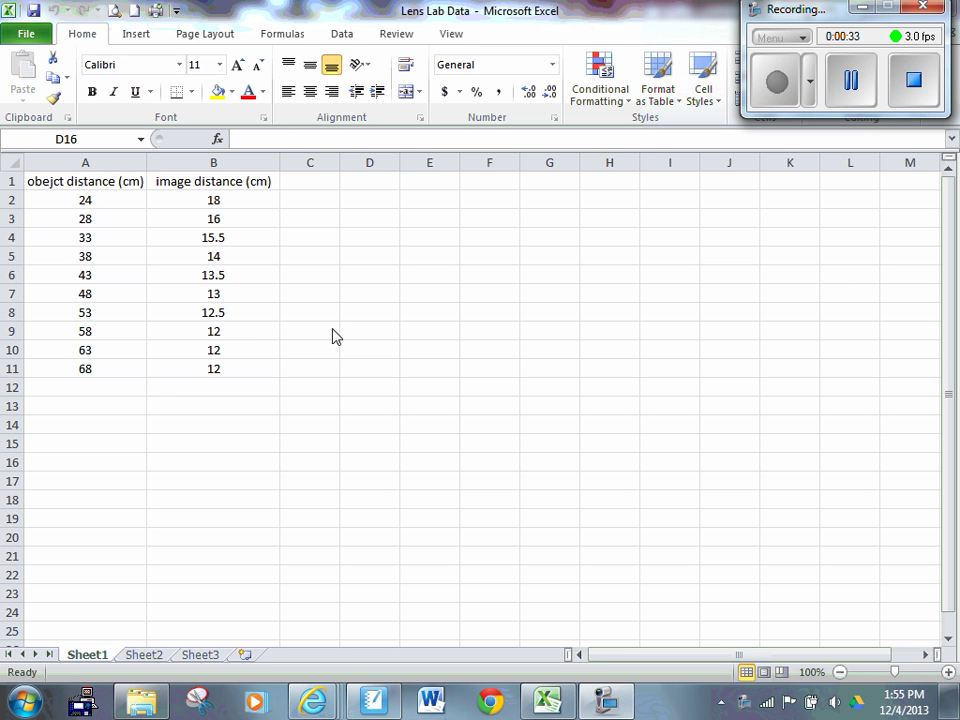
{"action": "left_click", "coordinate": [247, 329]}
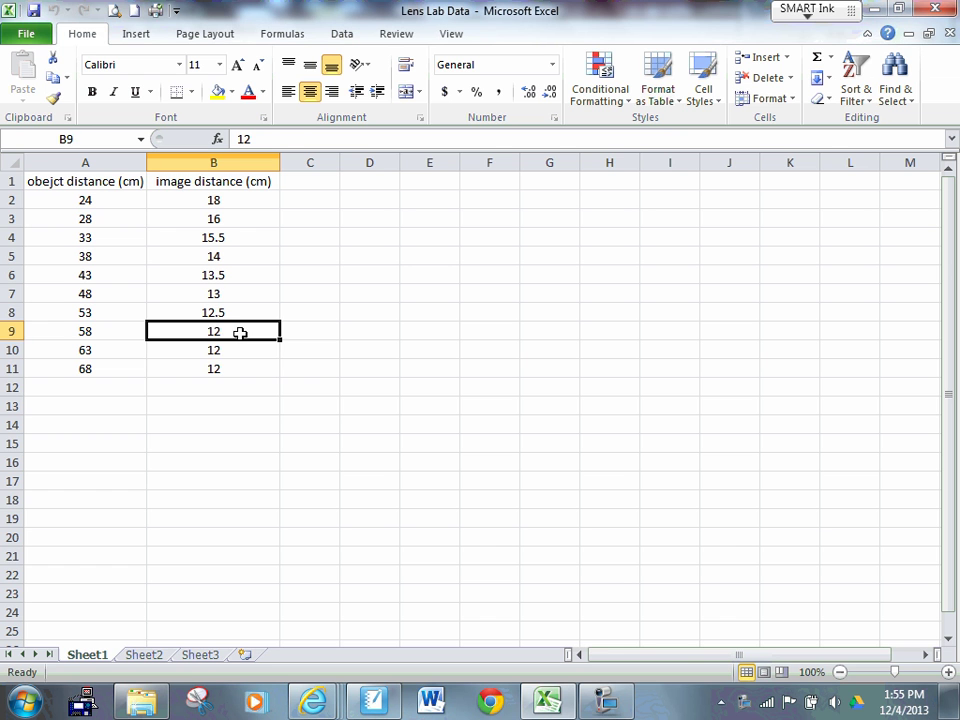
{"action": "key", "text": "Return"}
{"action": "key", "text": "Return"}
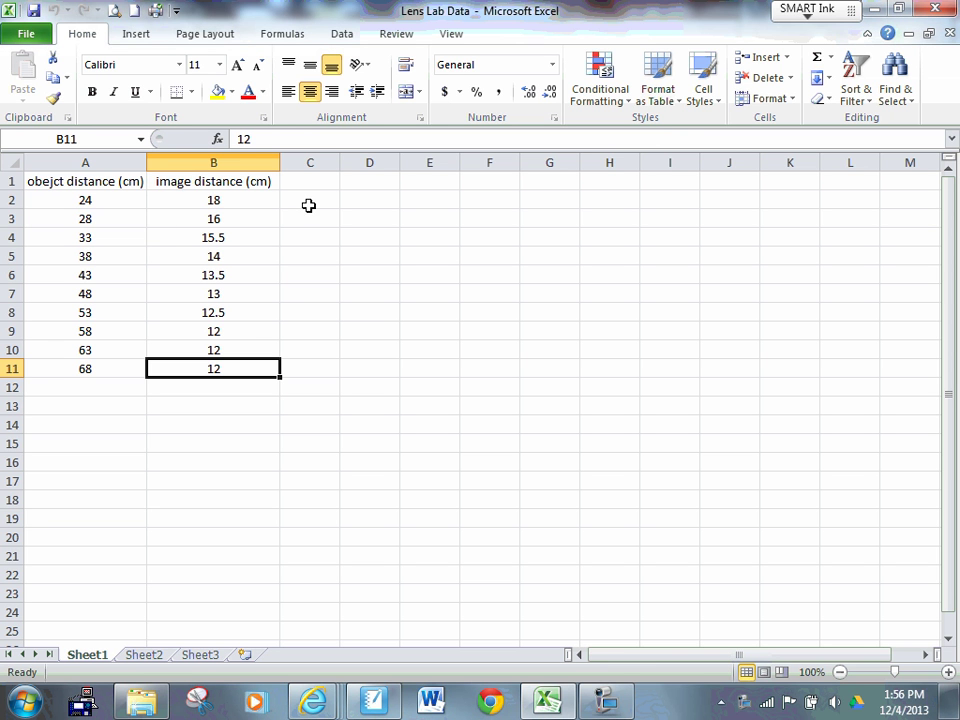
Enter the column headers "1/do (1/cm)" in C1 and "1/di (1/cm)" in D1
{"action": "left_click", "coordinate": [326, 181]}
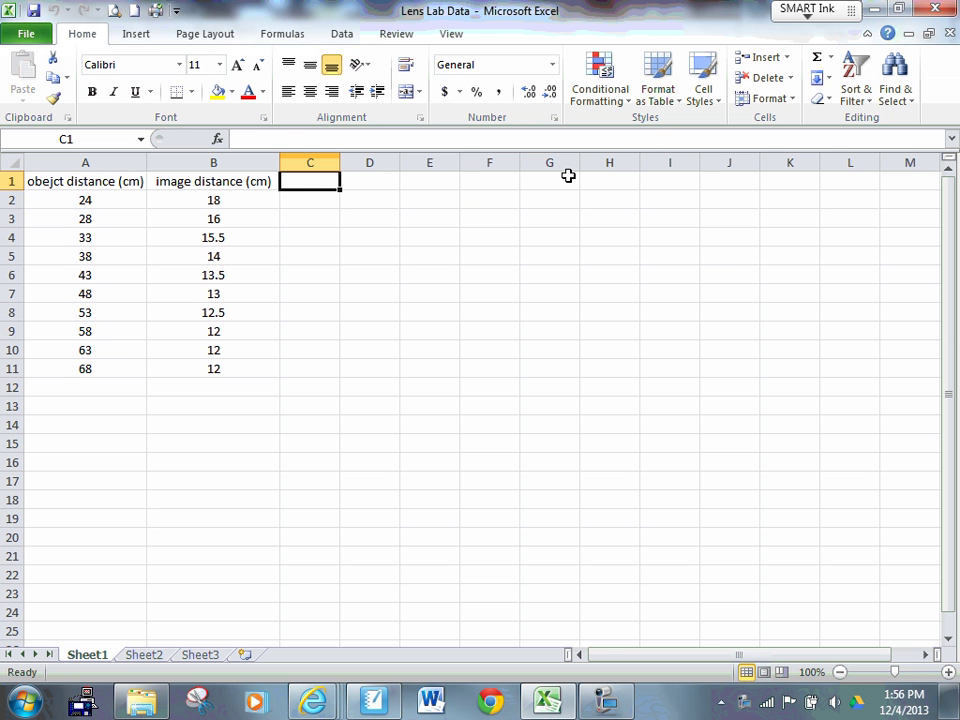
{"action": "type", "text": "1"}
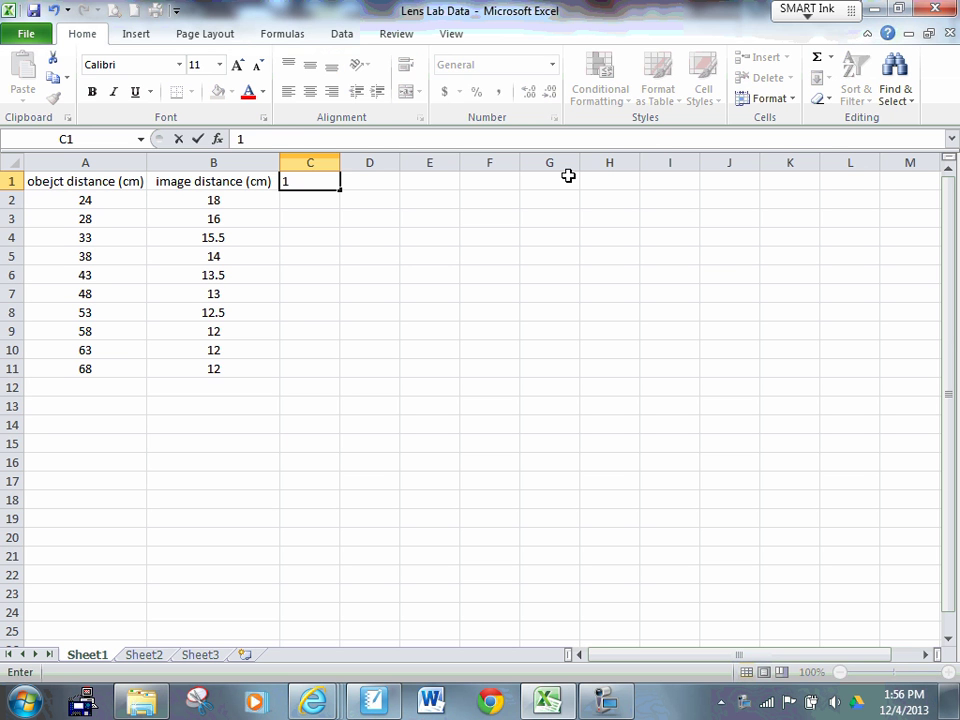
{"action": "type", "text": "/do (1/cm)"}
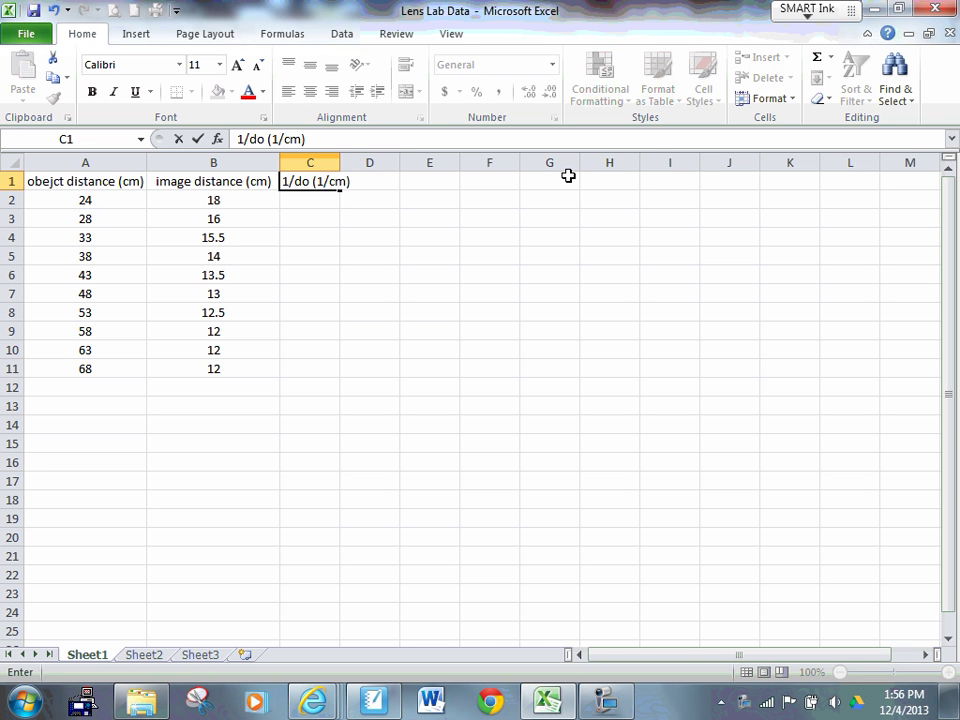
{"action": "key", "text": "Tab"}
{"action": "type", "text": "1"}
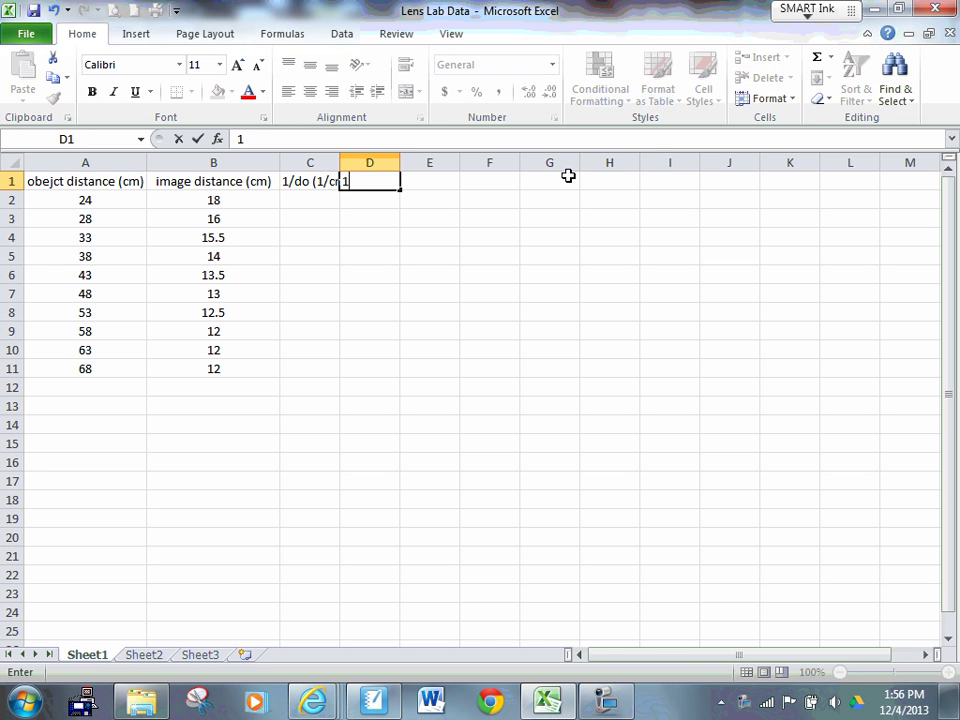
{"action": "type", "text": "/di (1/cm)"}
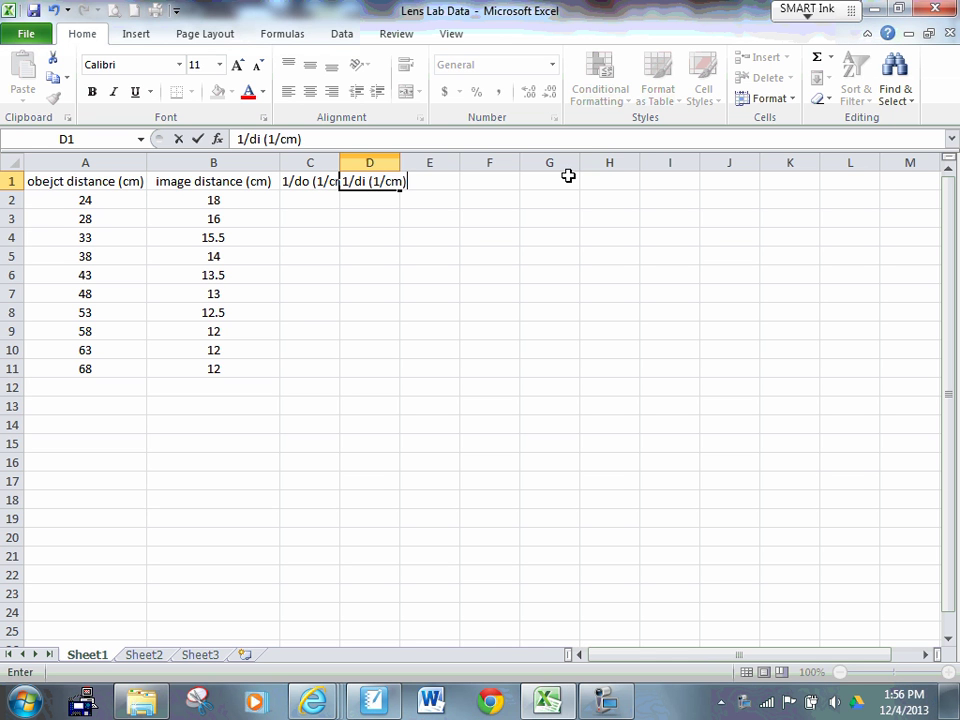
{"action": "key", "text": "Return"}
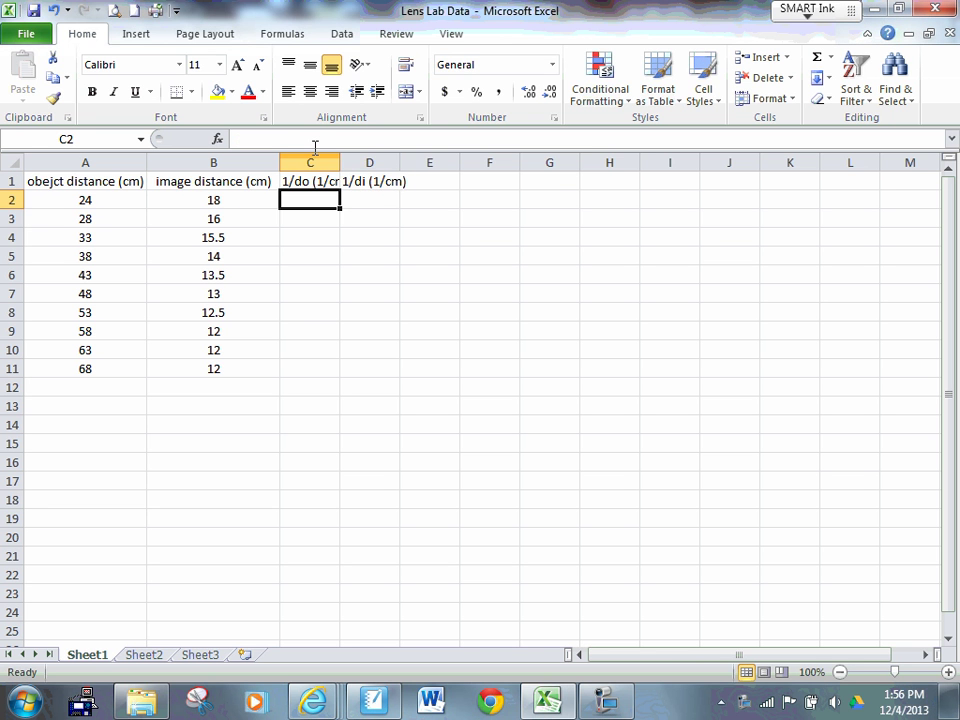
Widen columns C and D to fit their headers and centre the contents of both columns
{"action": "left_click_drag", "start_coordinate": [340, 161], "coordinate": [365, 160]}
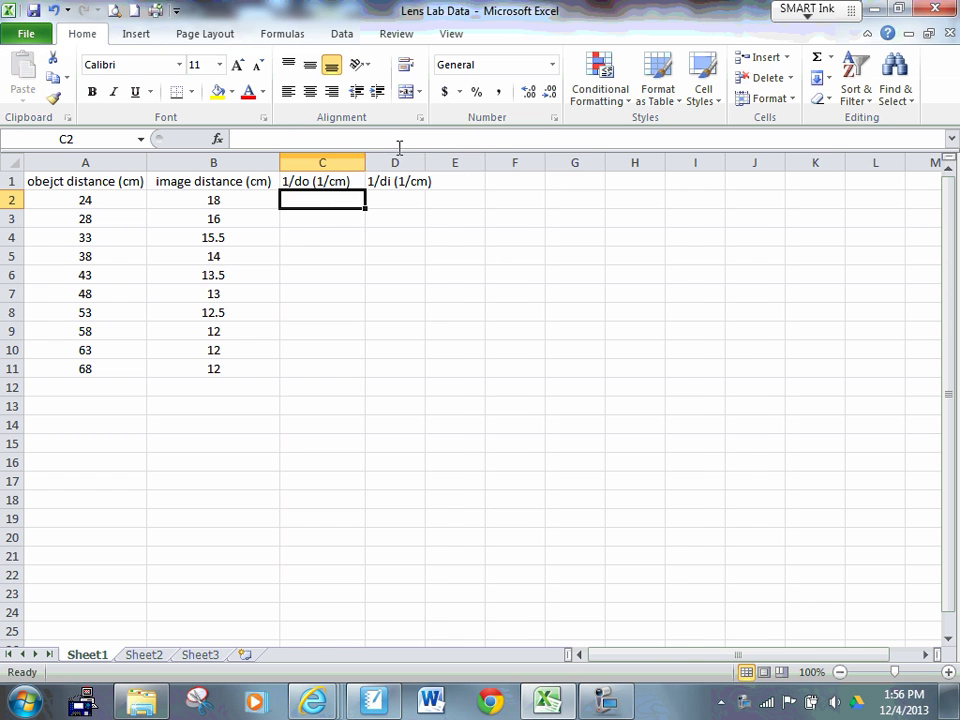
{"action": "left_click_drag", "start_coordinate": [424, 155], "coordinate": [446, 153]}
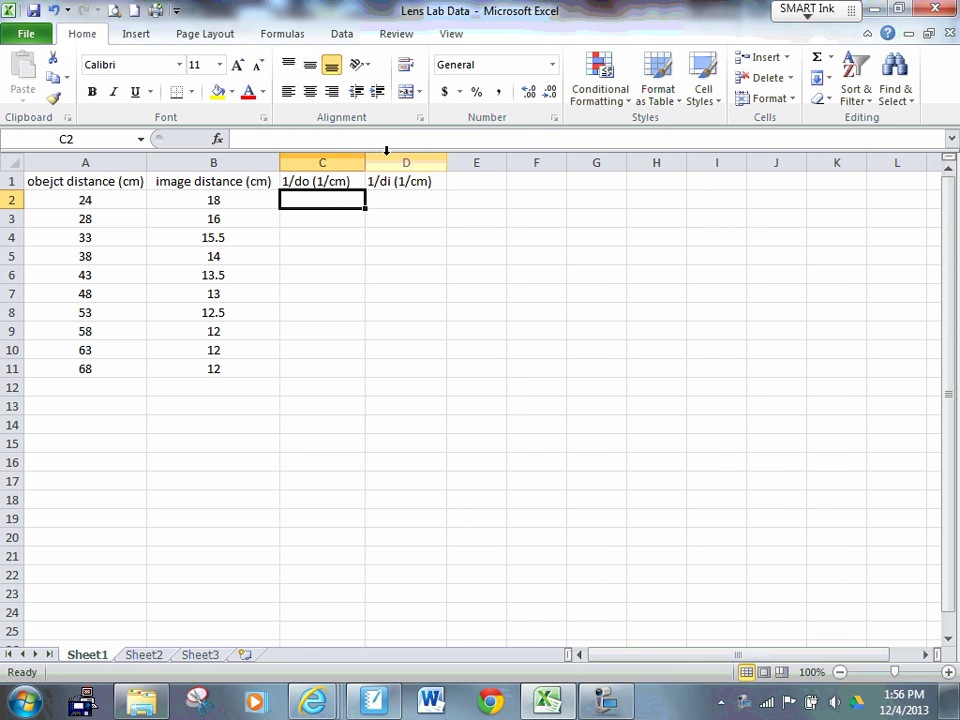
{"action": "left_click_drag", "start_coordinate": [315, 160], "coordinate": [388, 160]}
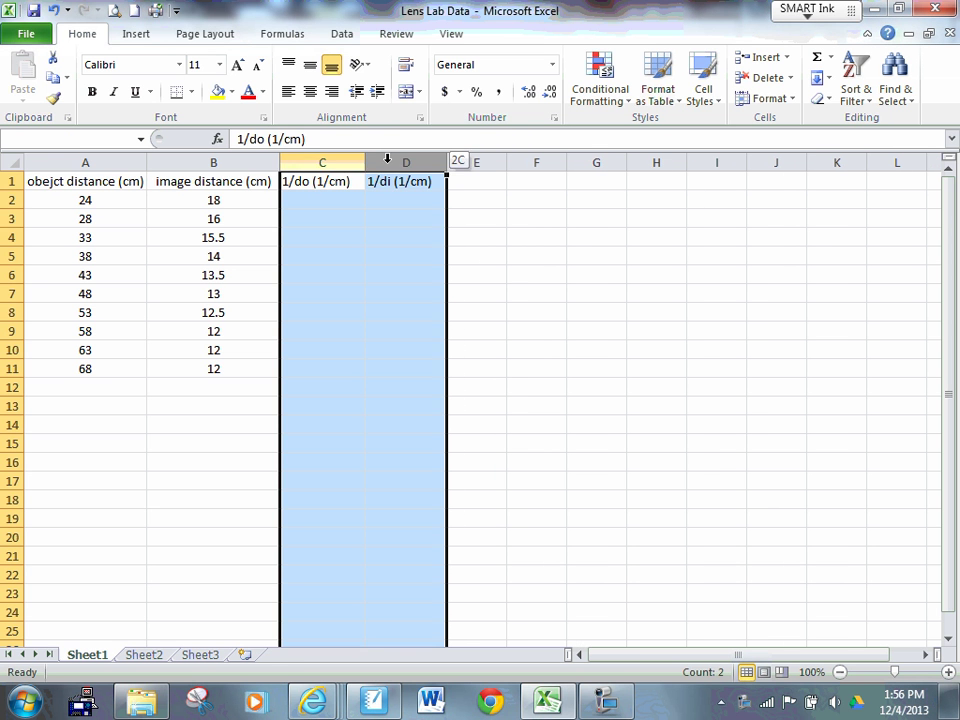
{"action": "left_click", "coordinate": [310, 91]}
{"action": "left_click", "coordinate": [333, 212]}
Calculate the reciprocal object distance in C2 with =1/A2 and fill the formula down to C11
{"action": "left_click", "coordinate": [335, 200]}
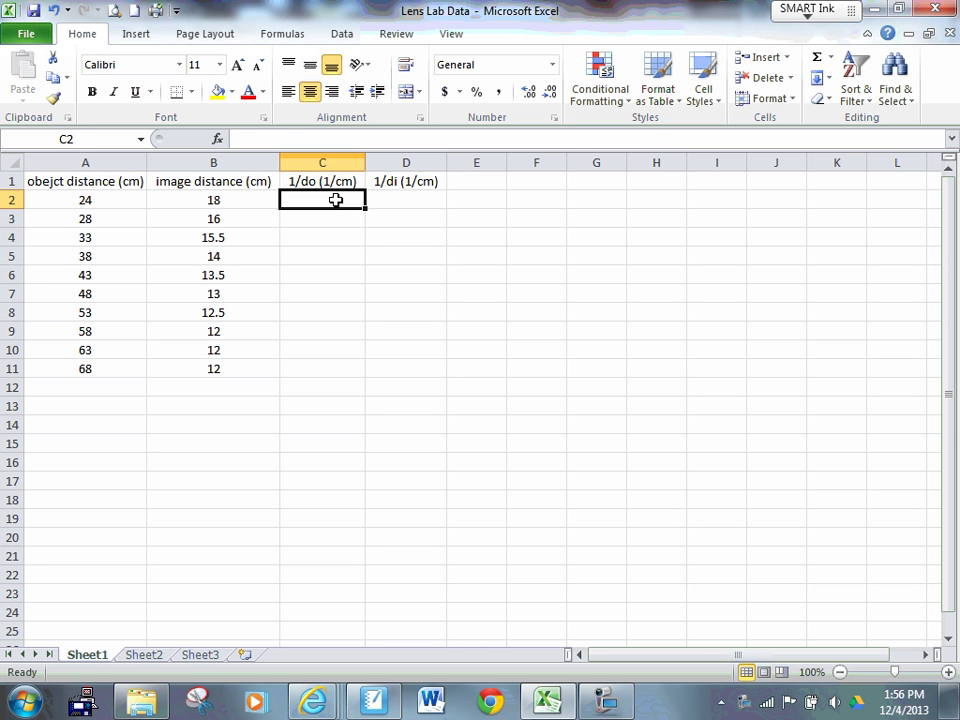
{"action": "type", "text": "="}
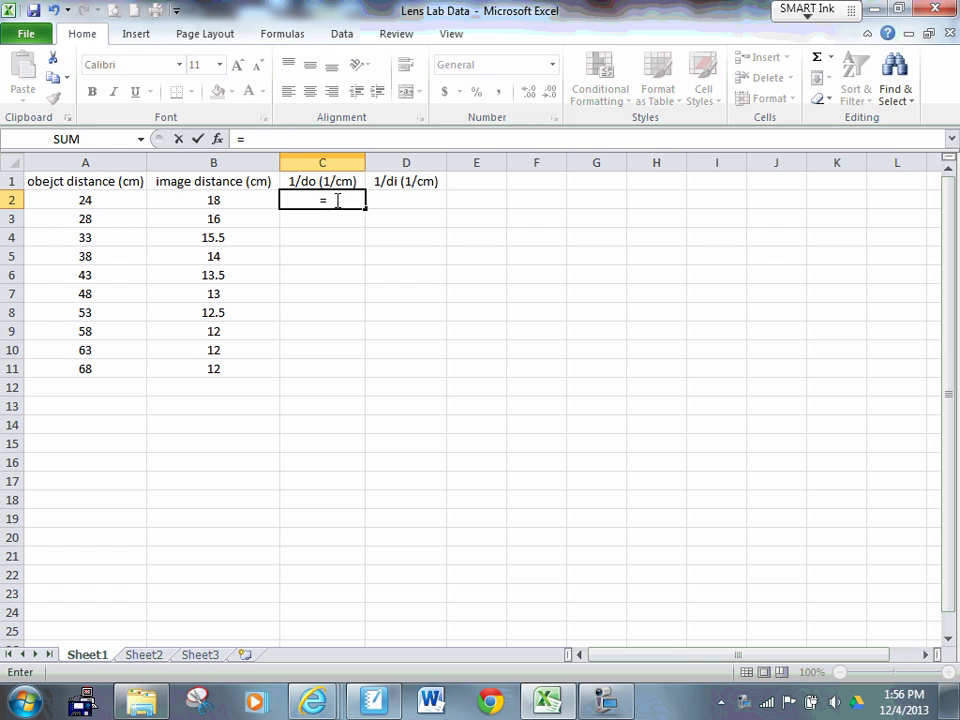
{"action": "type", "text": "1/"}
{"action": "left_click", "coordinate": [108, 201]}
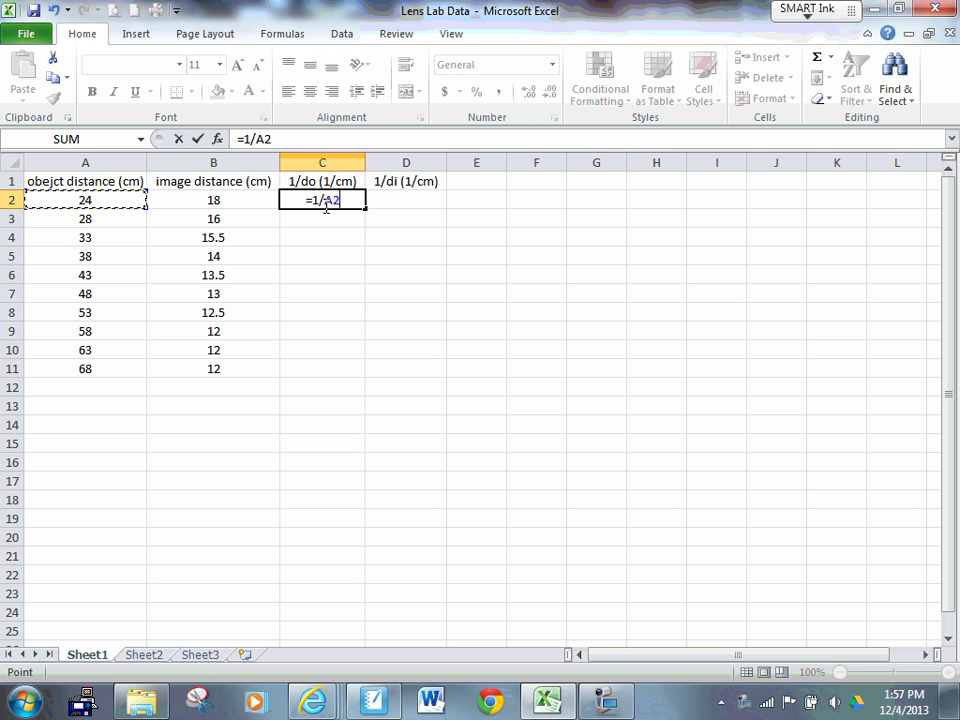
{"action": "key", "text": "Return"}
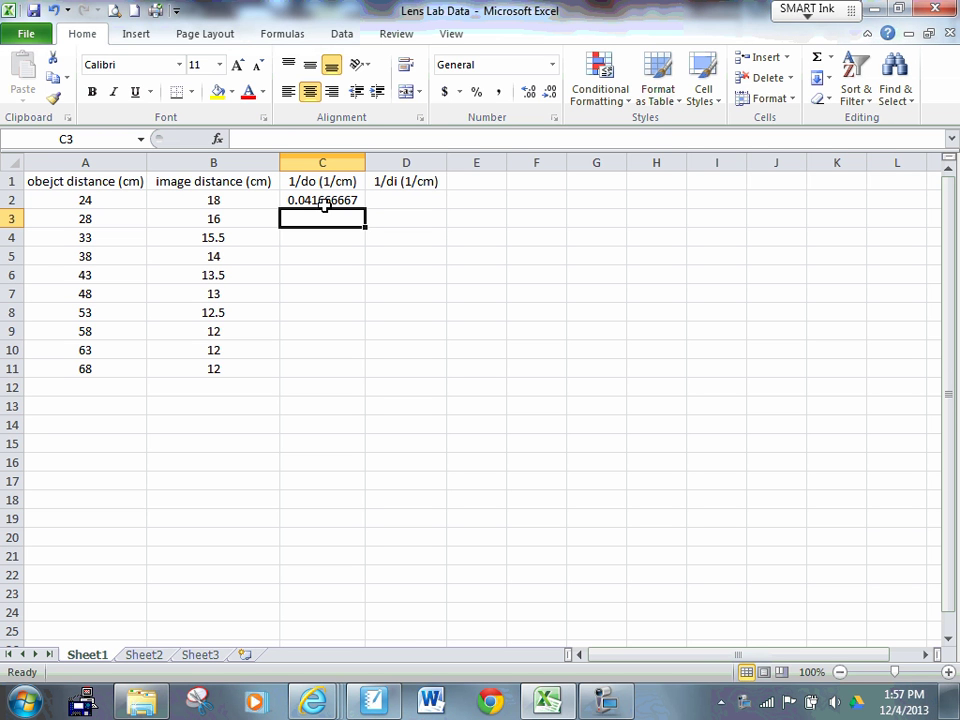
{"action": "left_click", "coordinate": [324, 200]}
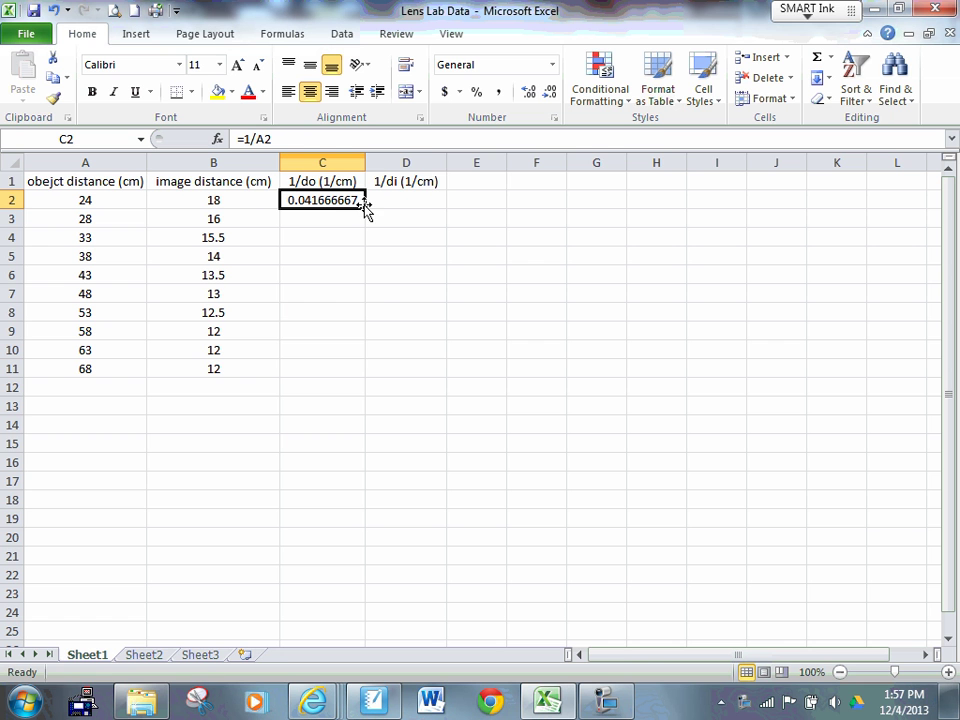
{"action": "left_click_drag", "start_coordinate": [369, 201], "coordinate": [369, 372]}
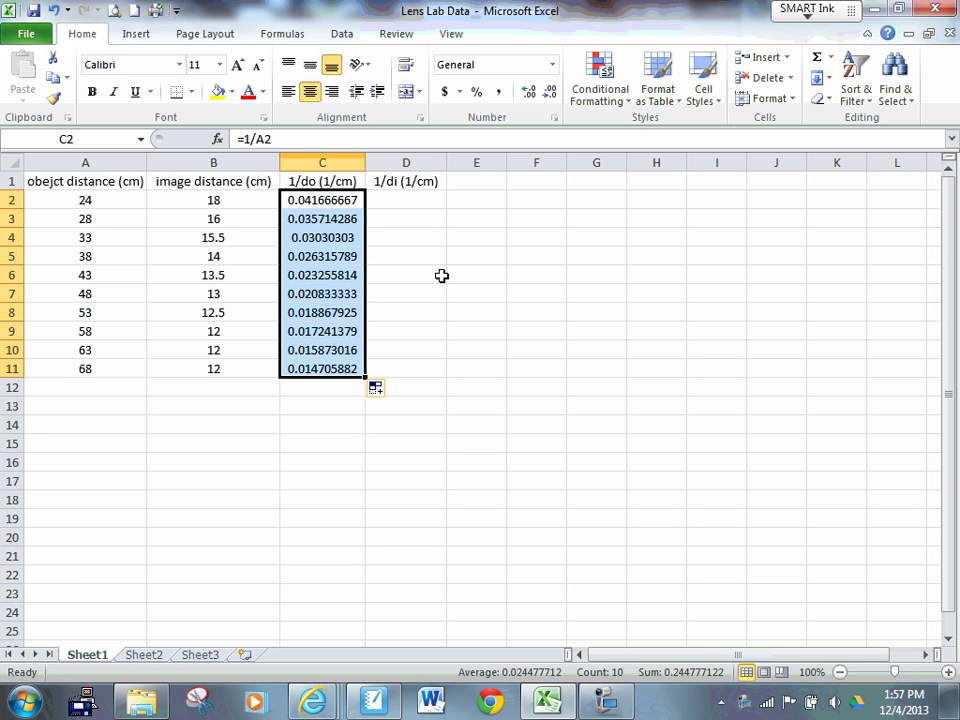
Calculate the reciprocal image distance in D2 with =1/B2 and fill the formula down to D11
{"action": "left_click", "coordinate": [414, 202]}
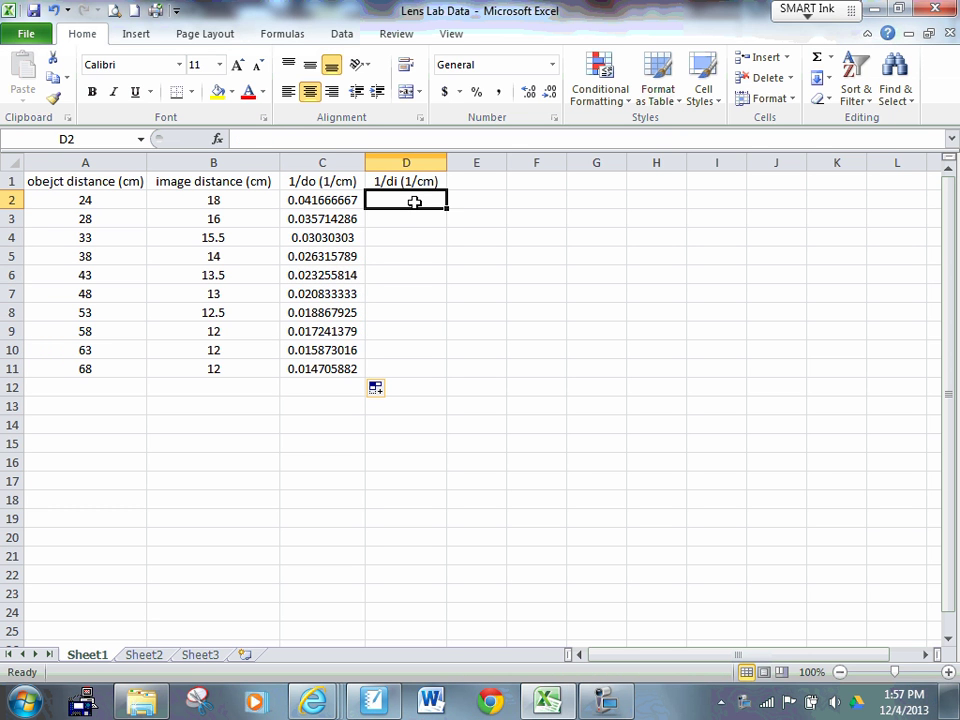
{"action": "type", "text": "="}
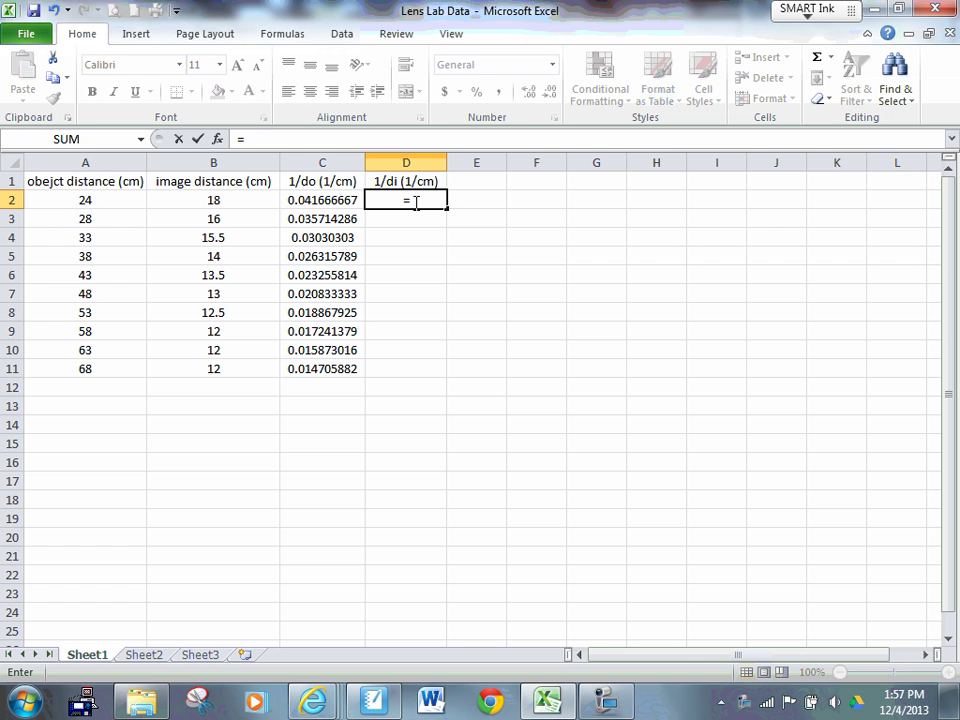
{"action": "type", "text": "1/"}
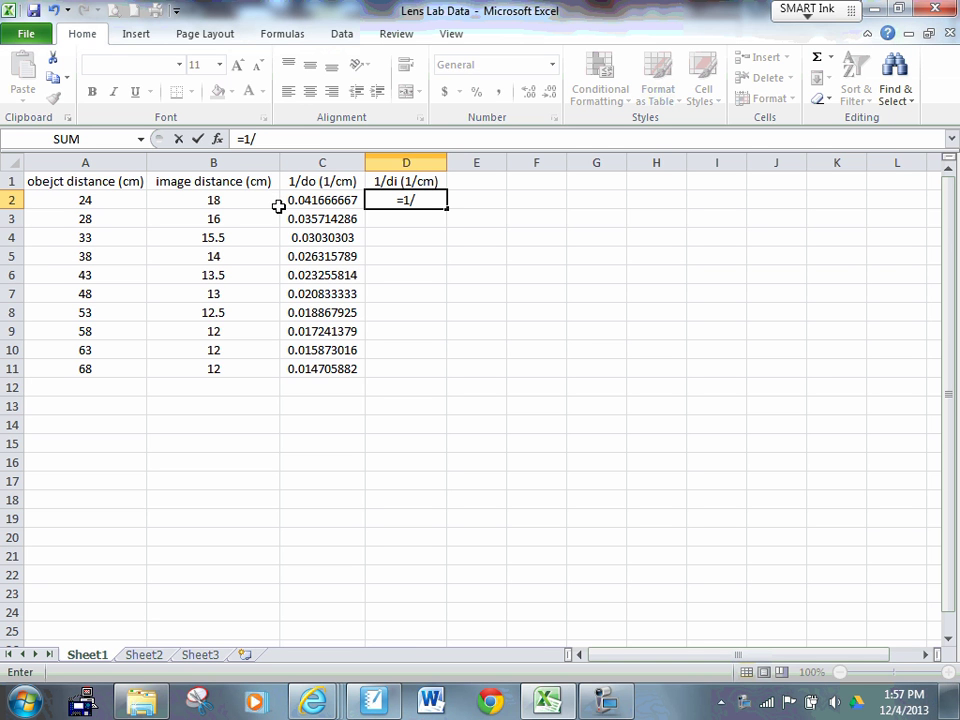
{"action": "left_click", "coordinate": [226, 201]}
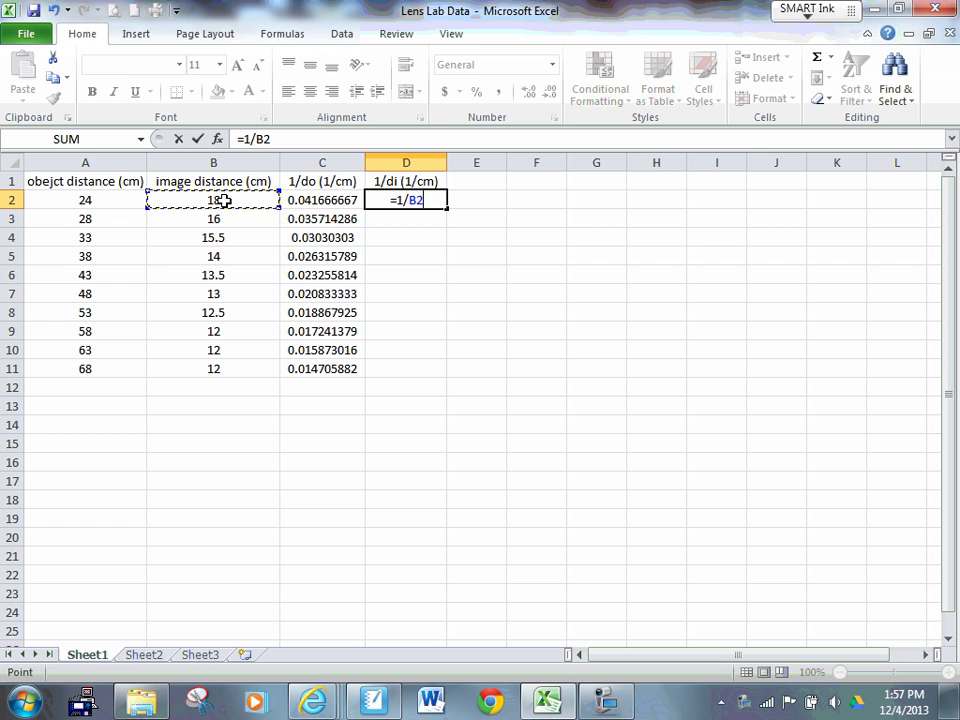
{"action": "key", "text": "Return"}
{"action": "left_click", "coordinate": [439, 200]}
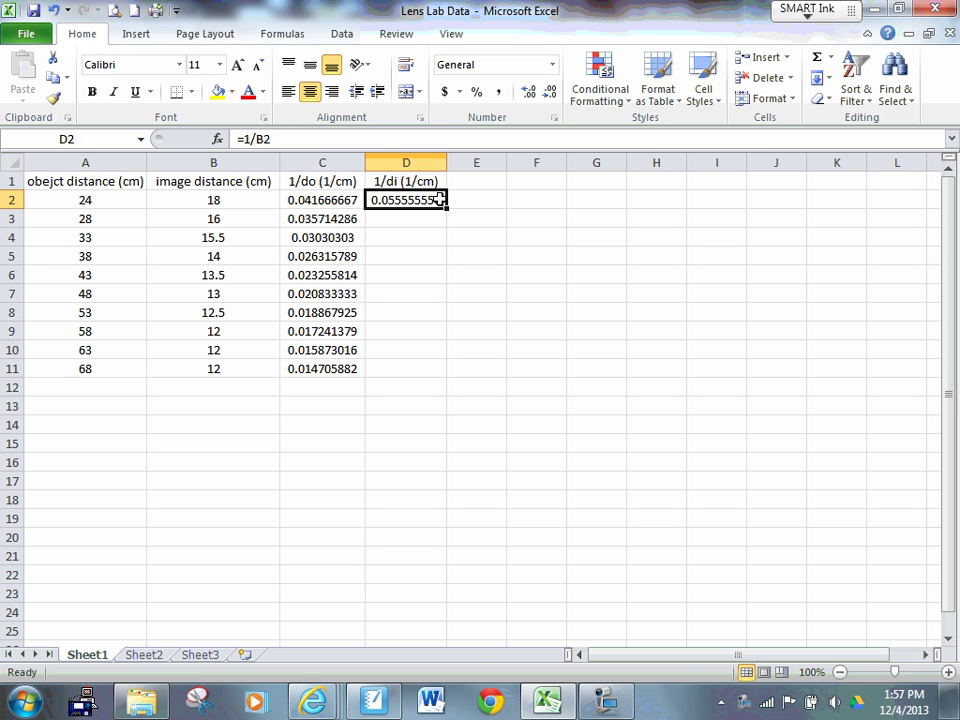
{"action": "left_click_drag", "start_coordinate": [448, 208], "coordinate": [485, 369]}
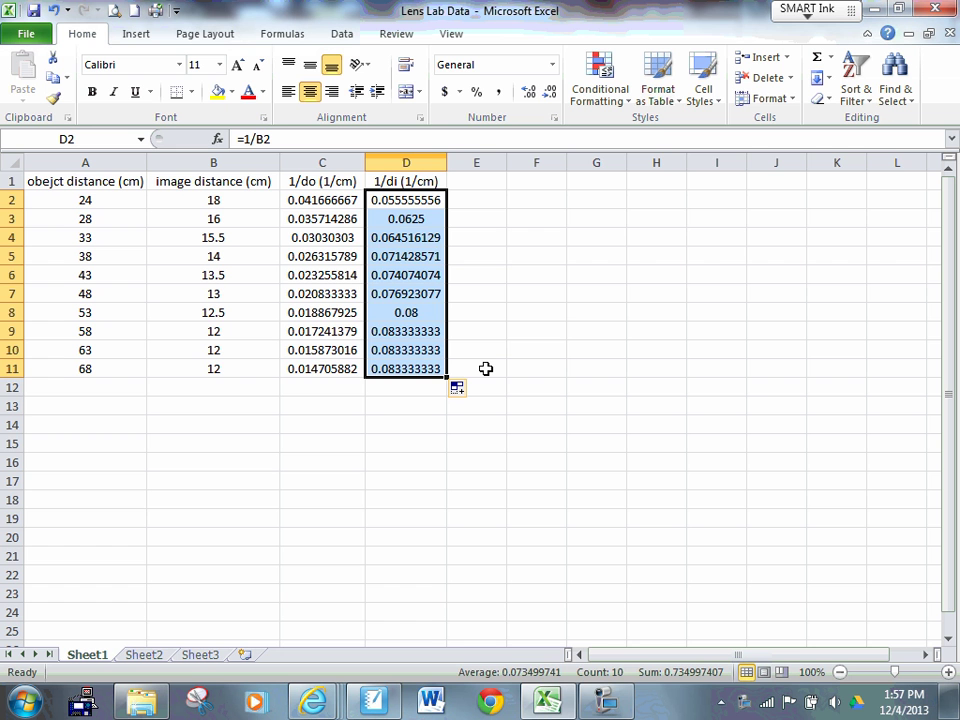
{"action": "left_click", "coordinate": [515, 308]}
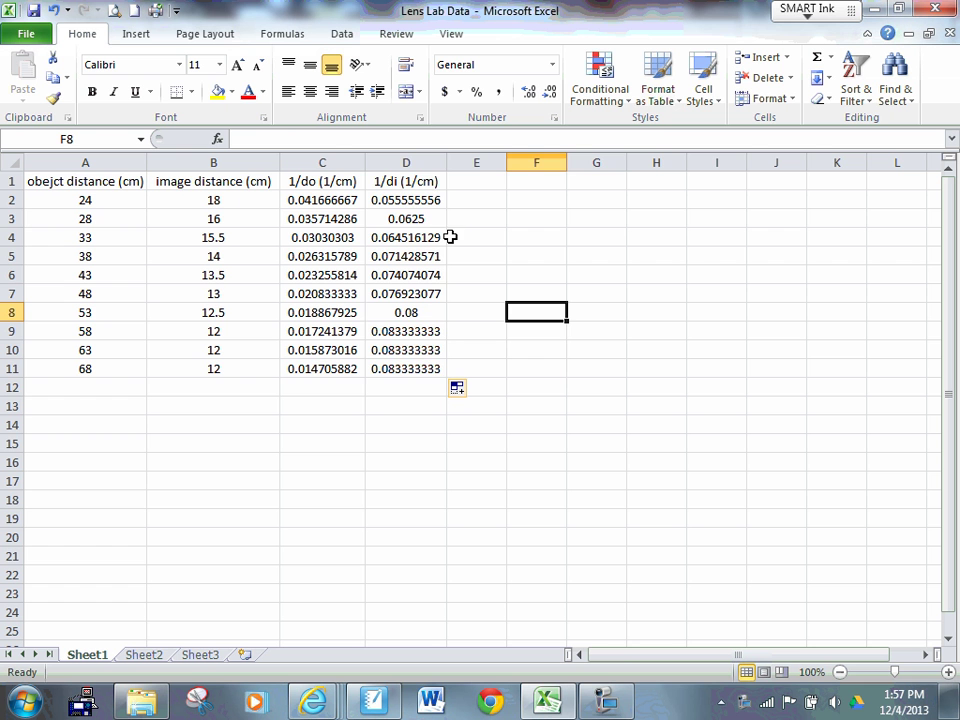
Insert a markers-only scatter chart of the 1/di values in D2:D11 and move it off column C, beside the data
{"action": "left_click_drag", "start_coordinate": [407, 200], "coordinate": [426, 366]}
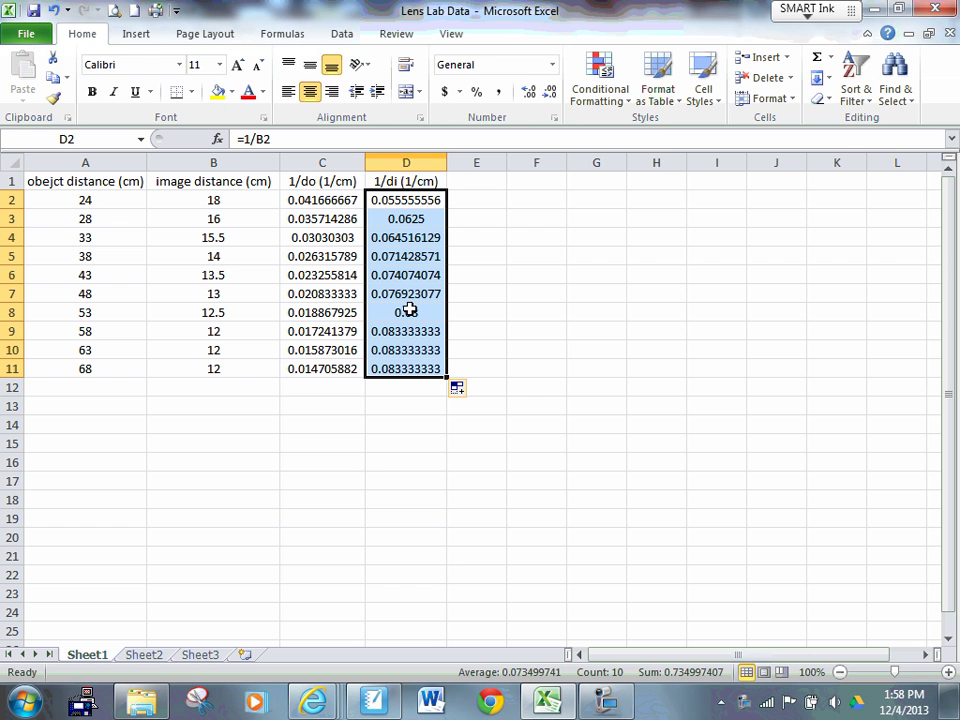
{"action": "left_click", "coordinate": [136, 36]}
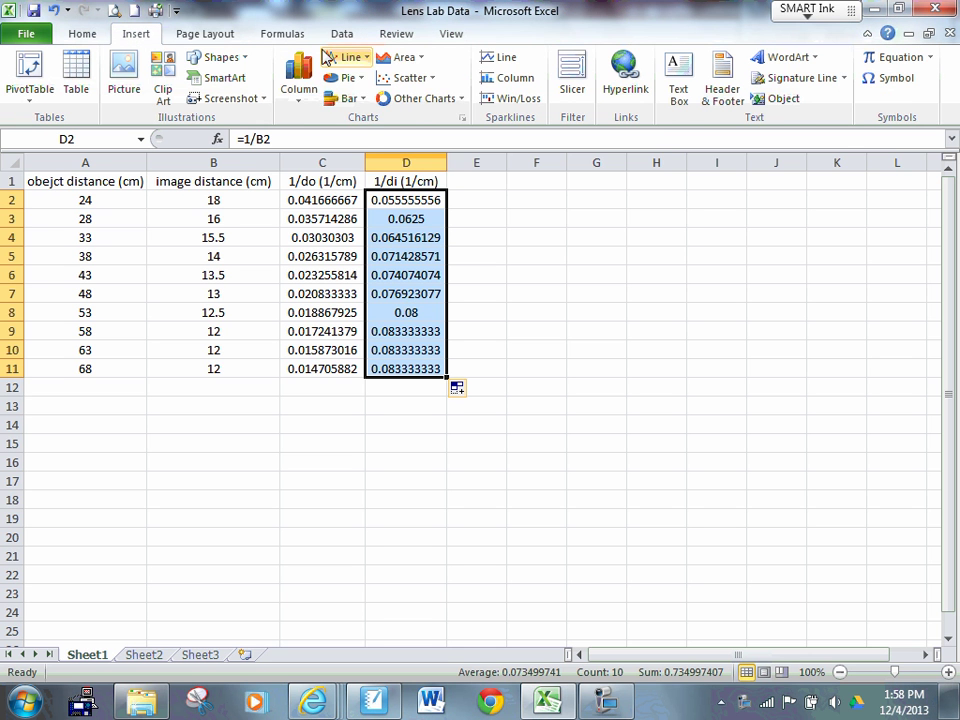
{"action": "left_click", "coordinate": [408, 80]}
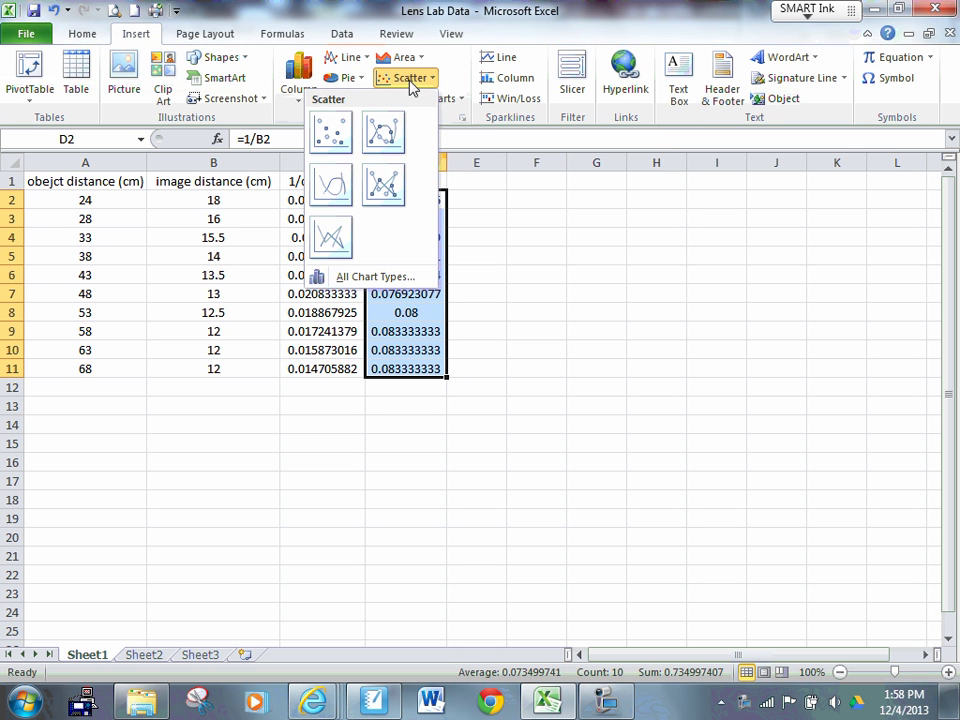
{"action": "left_click", "coordinate": [333, 133]}
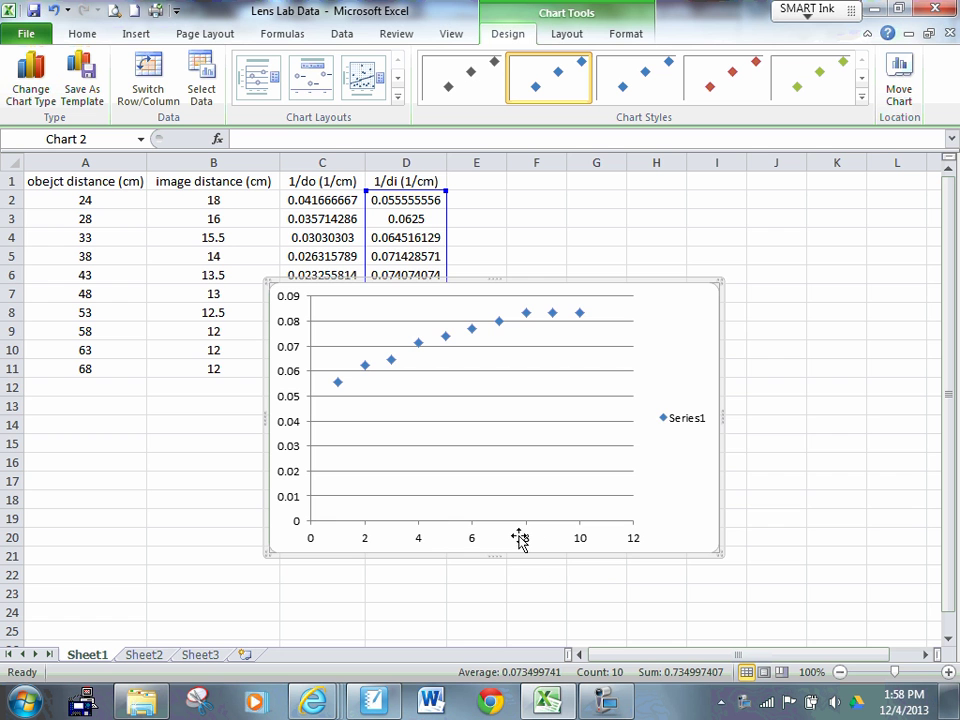
{"action": "left_click_drag", "start_coordinate": [690, 334], "coordinate": [850, 315]}
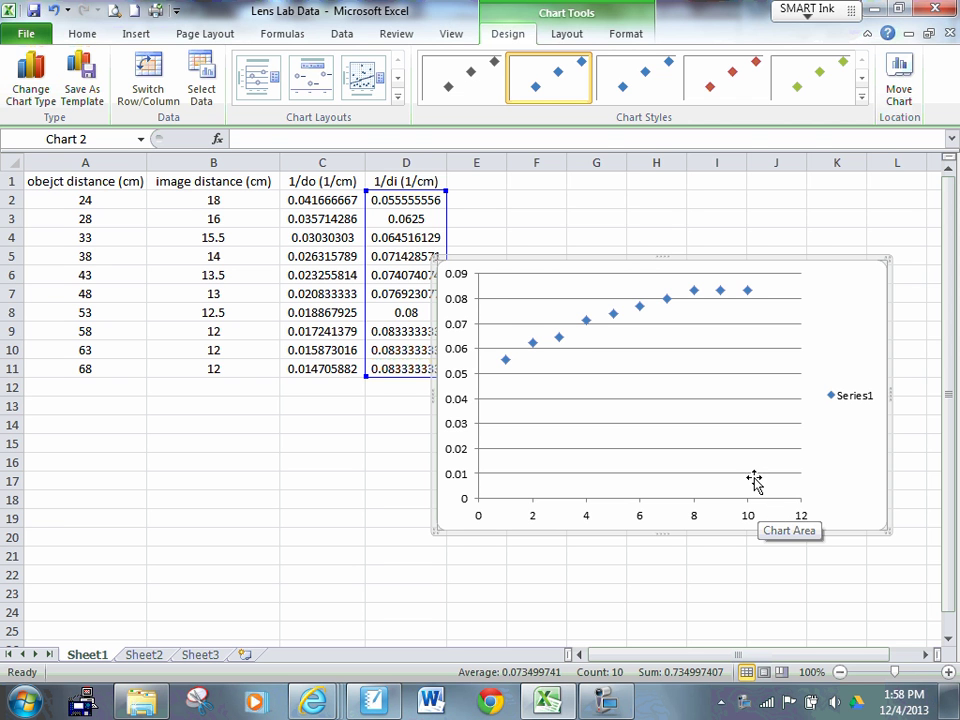
Set the chart series' X values to the 1/do data in C2:C11, keeping D2:D11 as Y values
{"action": "left_click", "coordinate": [203, 77]}
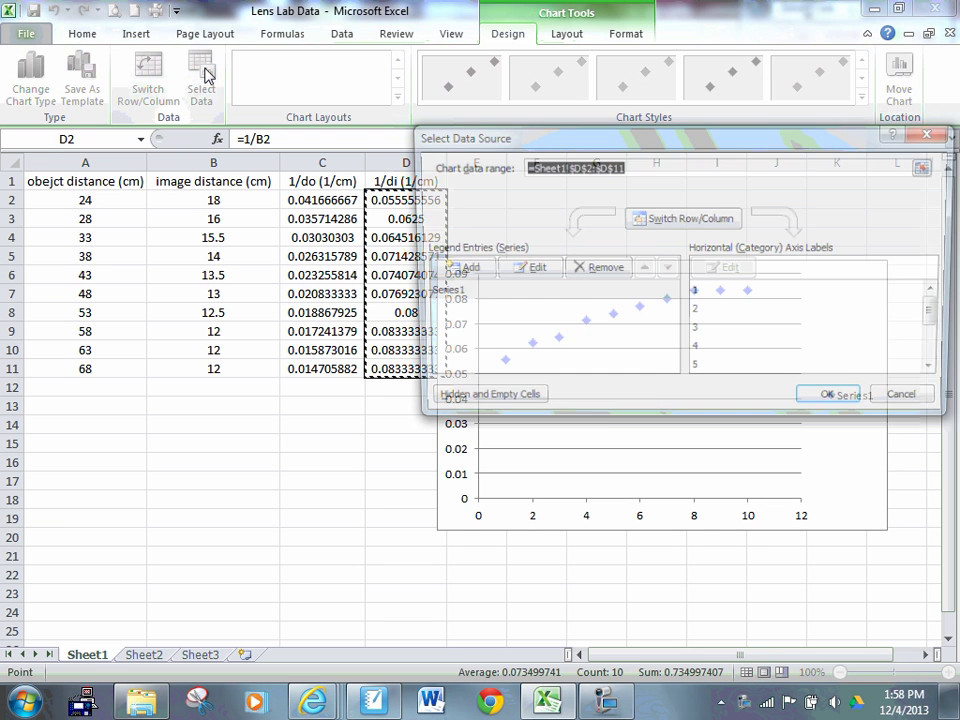
{"action": "left_click", "coordinate": [524, 270]}
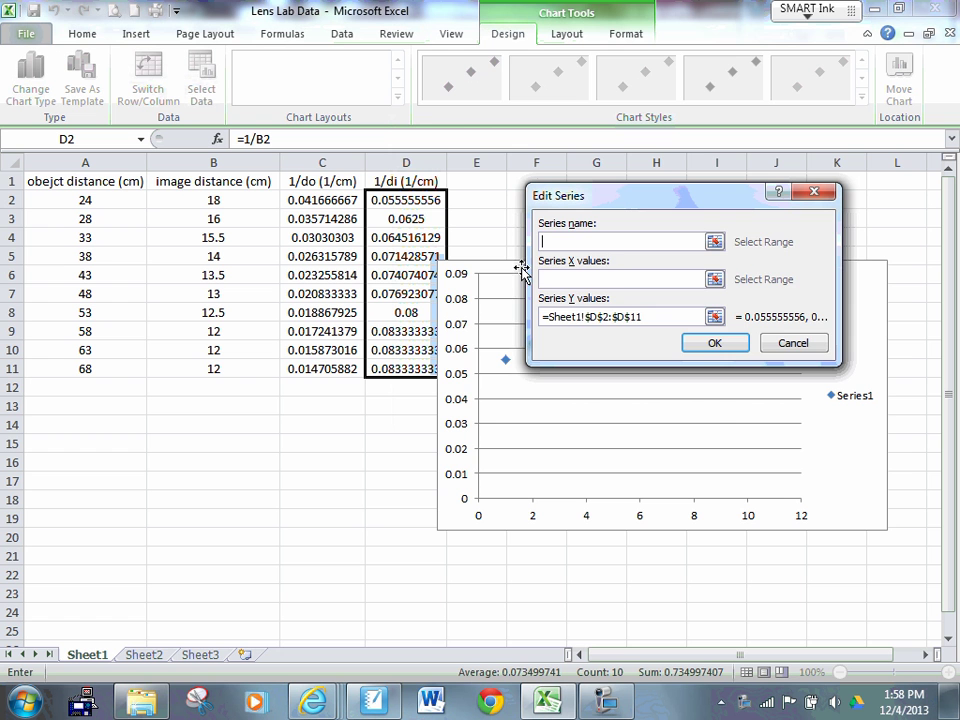
{"action": "left_click", "coordinate": [715, 279]}
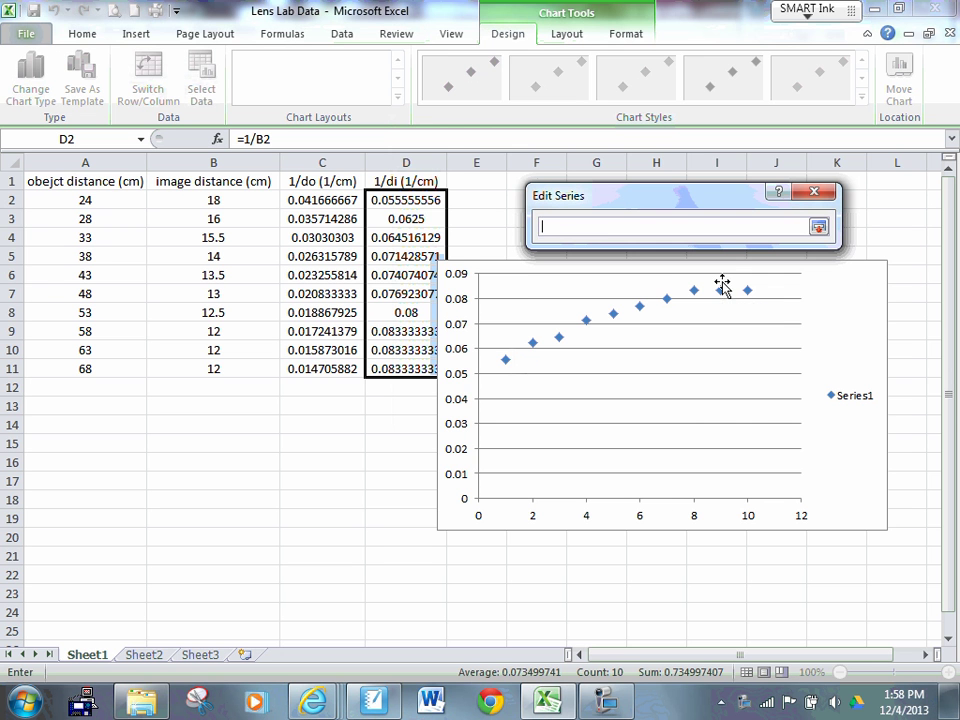
{"action": "left_click_drag", "start_coordinate": [333, 204], "coordinate": [345, 362]}
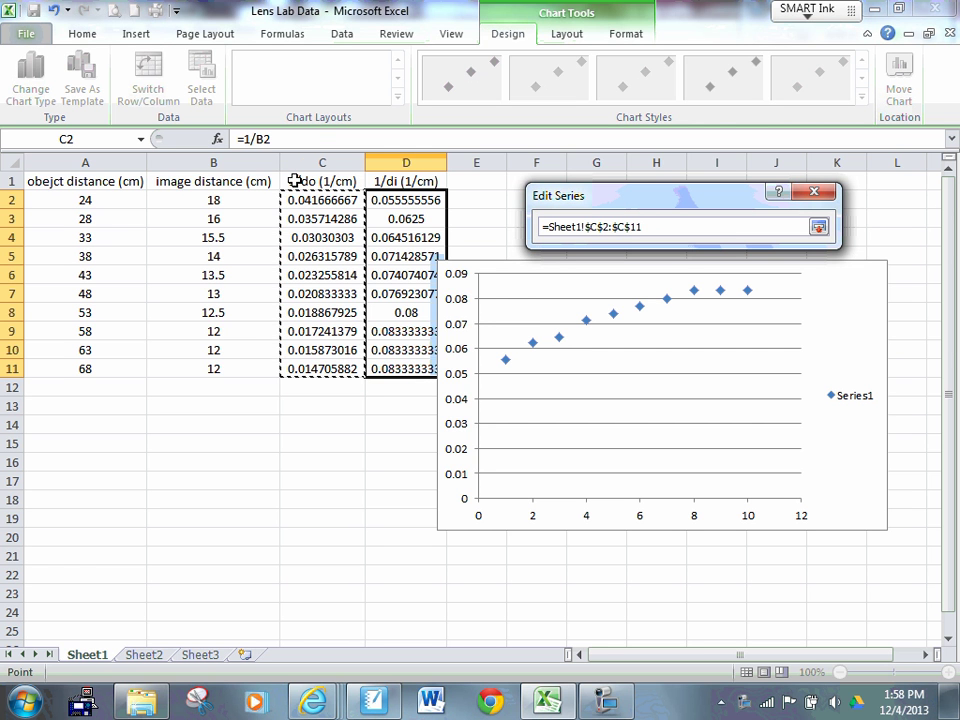
{"action": "left_click", "coordinate": [823, 229]}
{"action": "left_click", "coordinate": [700, 343]}
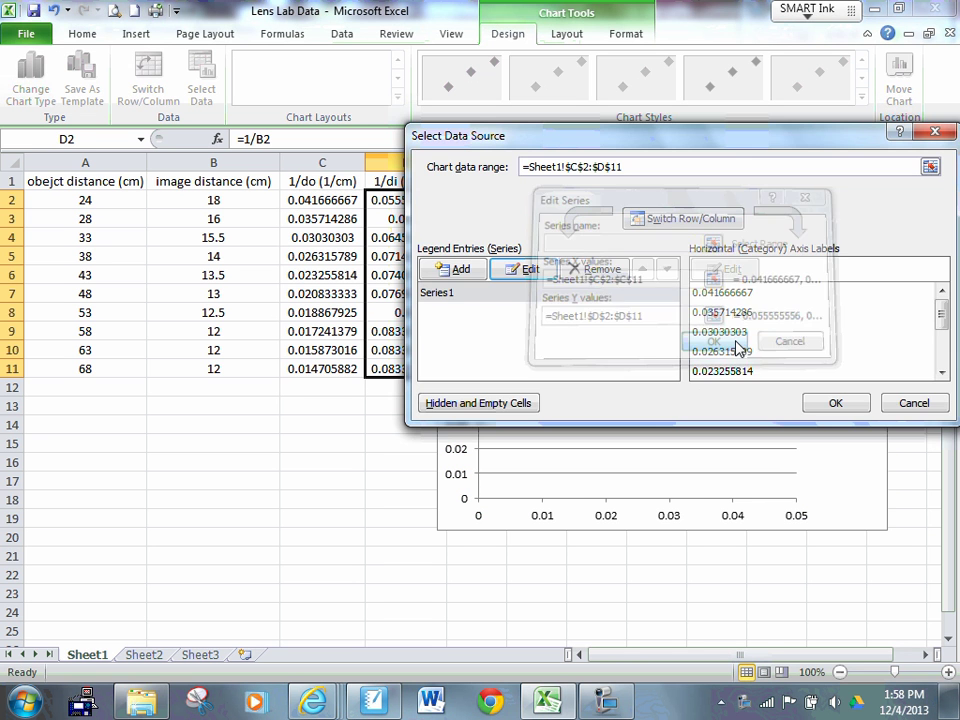
{"action": "left_click", "coordinate": [832, 401]}
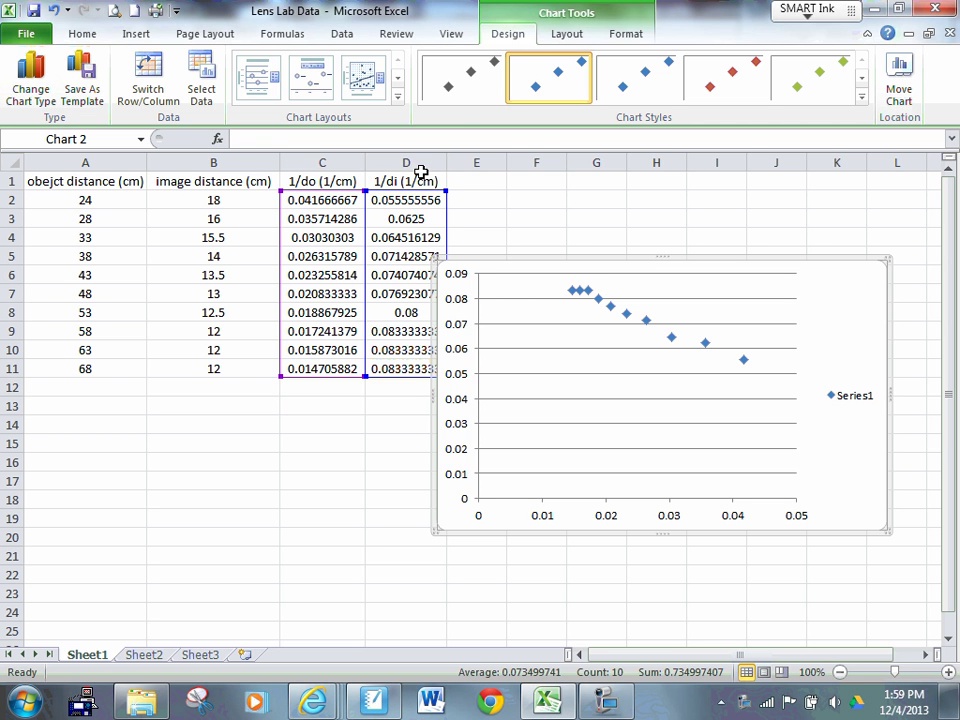
Apply the chart layout that adds a chart title and axis titles, and delete the Series1 legend
{"action": "left_click", "coordinate": [259, 91]}
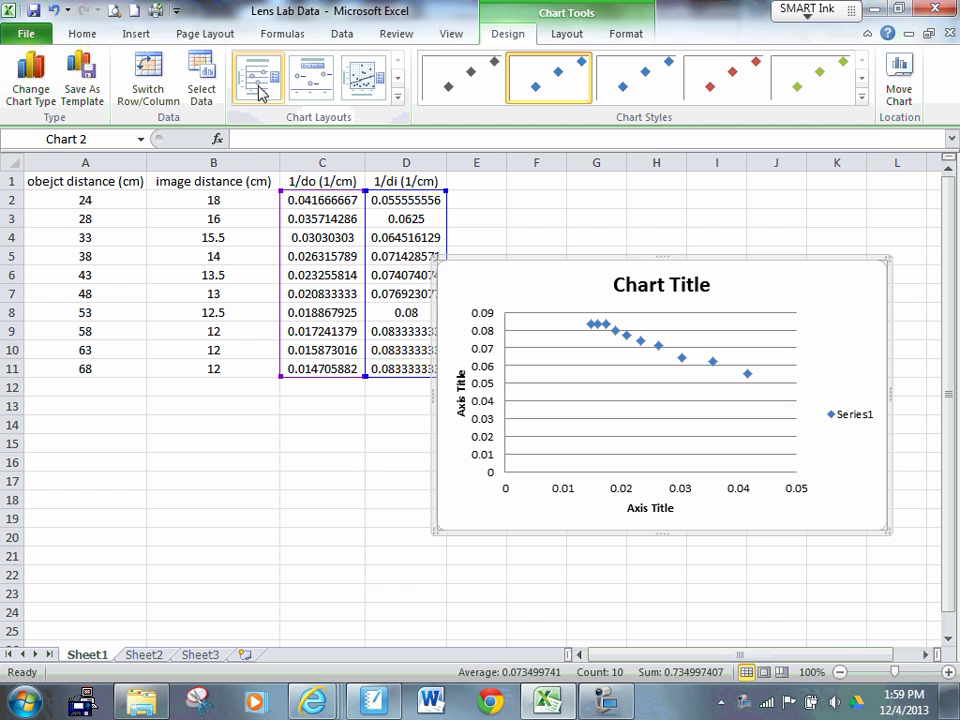
{"action": "left_click", "coordinate": [673, 283]}
{"action": "double_click", "coordinate": [673, 283]}
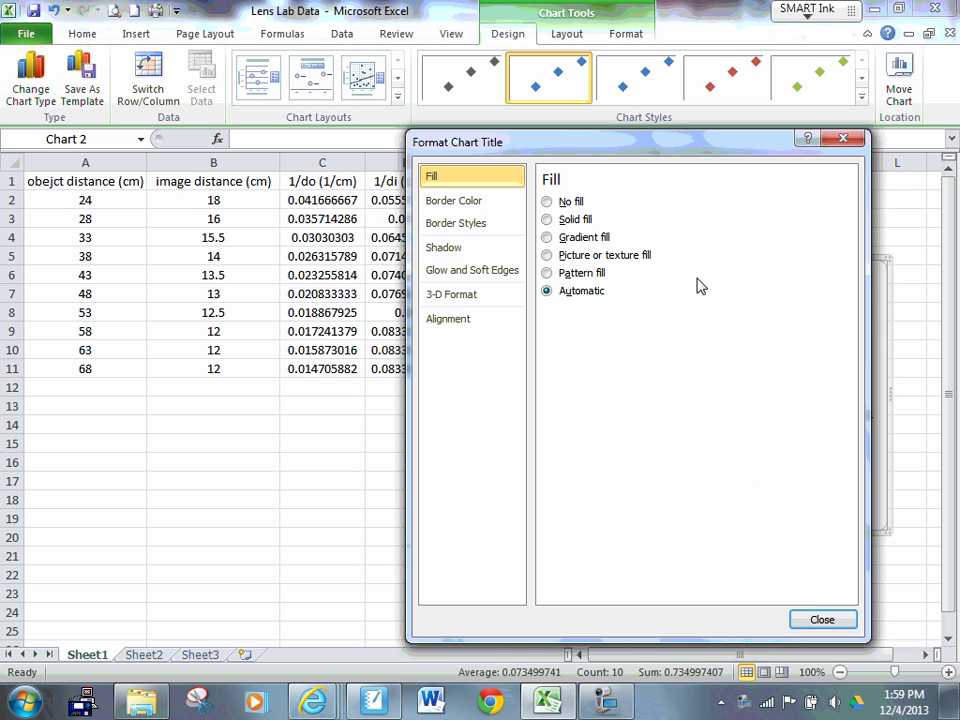
{"action": "left_click", "coordinate": [820, 618]}
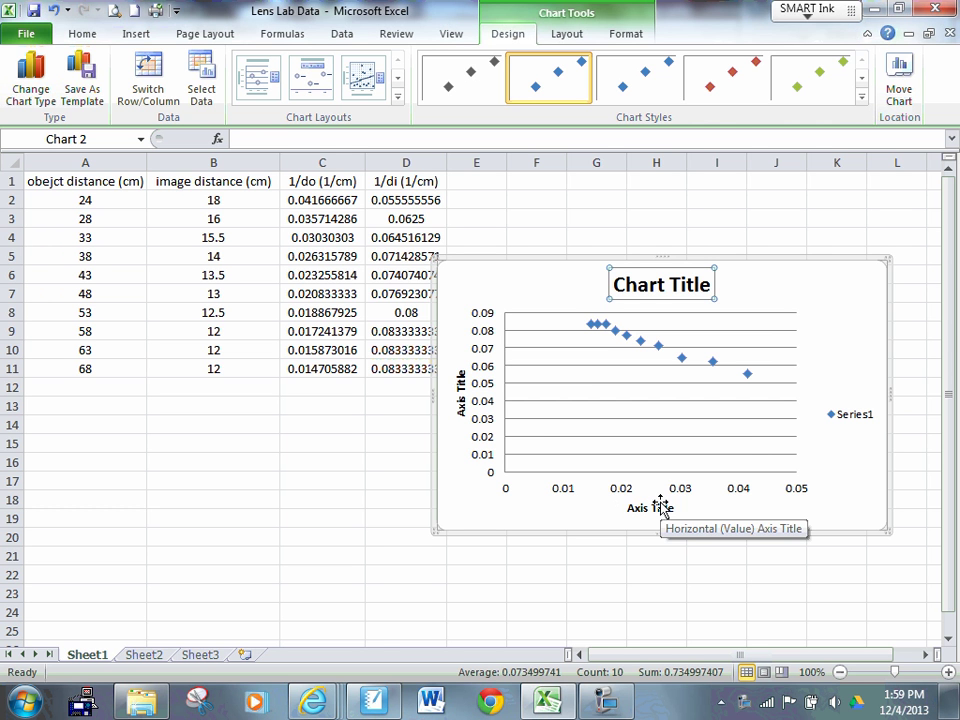
{"action": "left_click", "coordinate": [843, 417]}
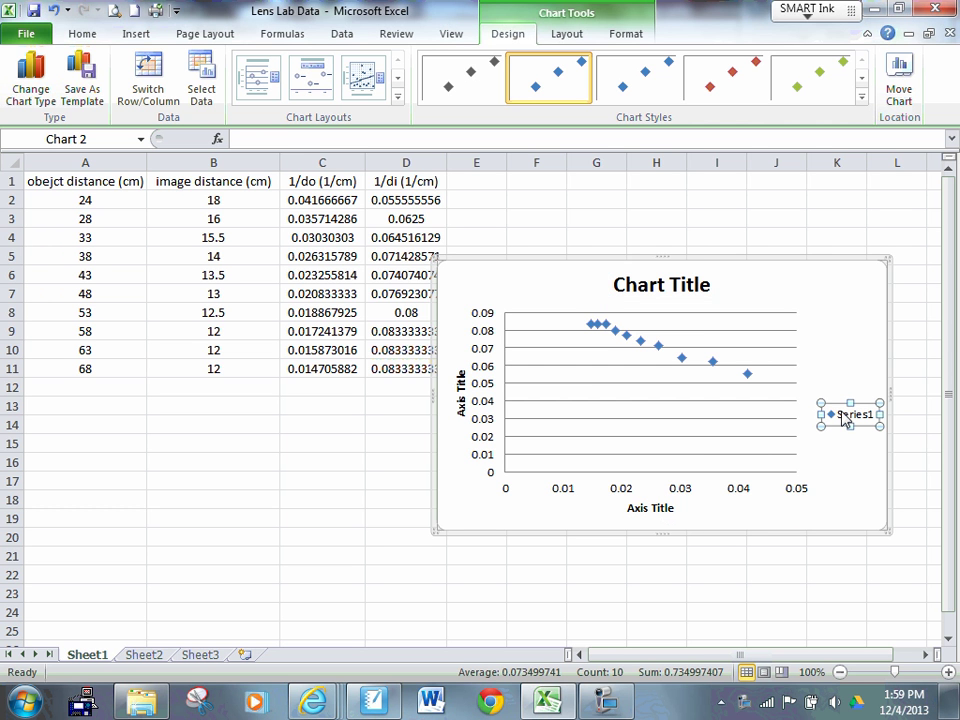
{"action": "key", "text": "Delete"}
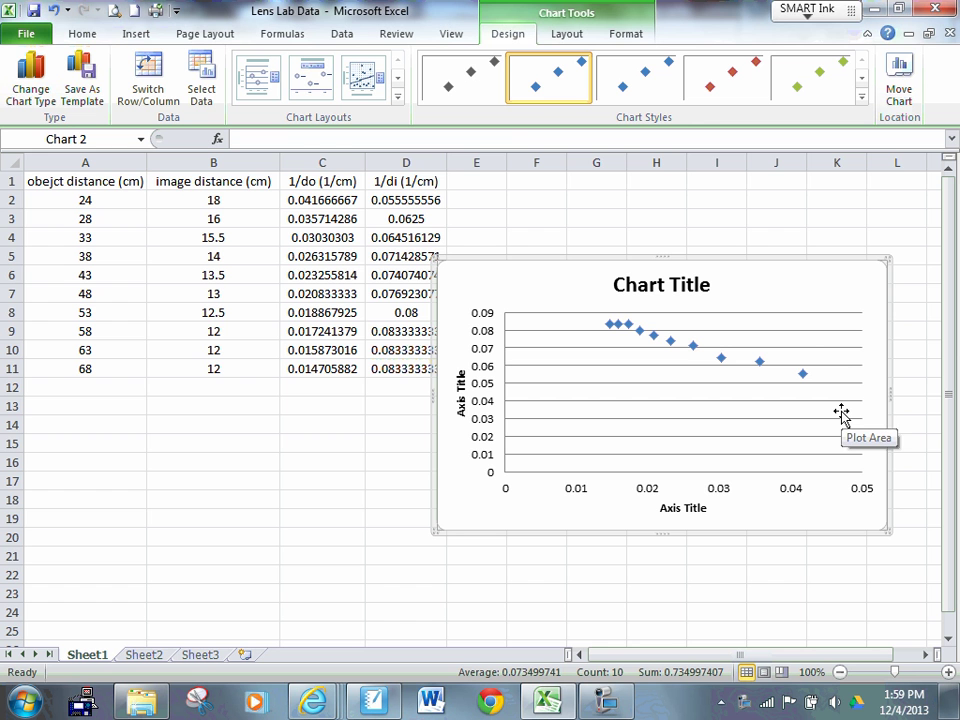
Add a linear trendline to the data series with its equation displayed beside the chart title, and save the workbook
{"action": "left_click", "coordinate": [694, 343]}
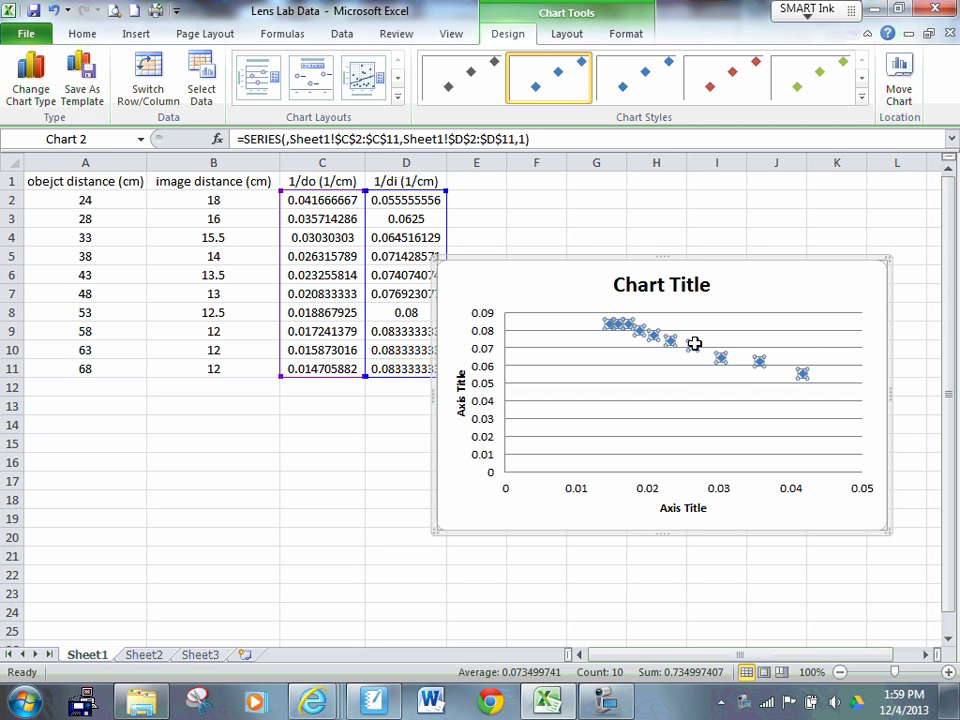
{"action": "right_click", "coordinate": [695, 345]}
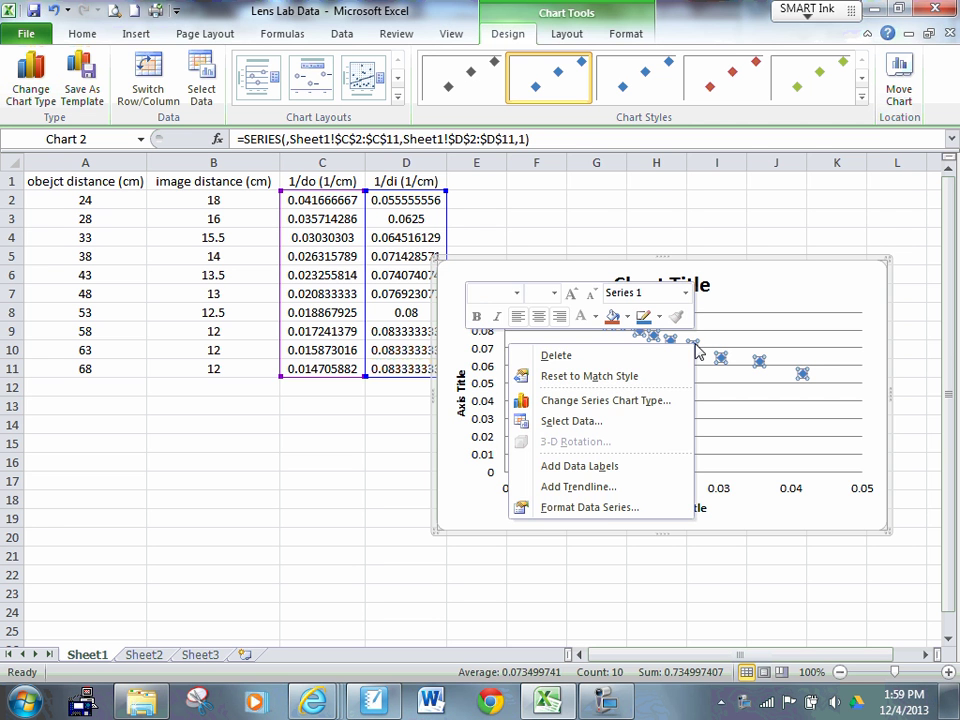
{"action": "left_click", "coordinate": [598, 487]}
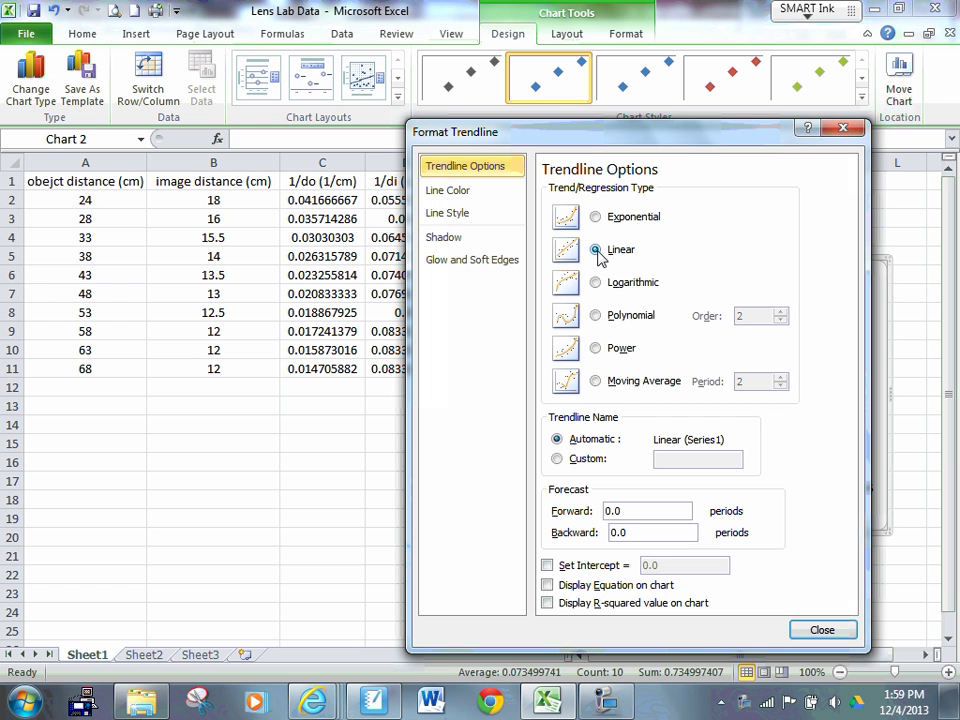
{"action": "left_click", "coordinate": [548, 585]}
{"action": "left_click", "coordinate": [822, 629]}
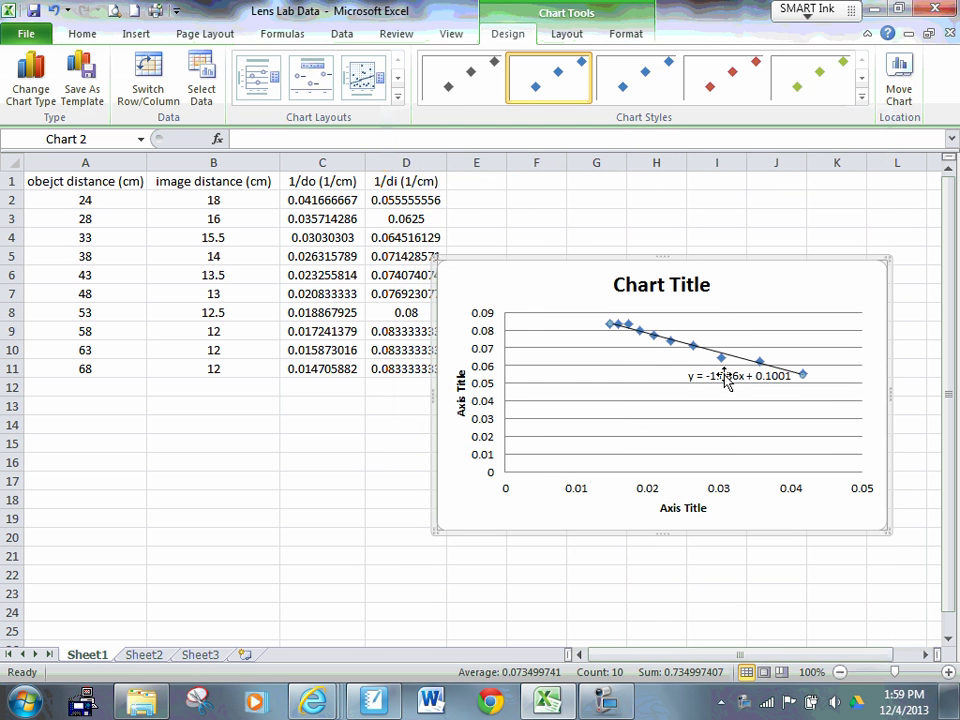
{"action": "left_click_drag", "start_coordinate": [724, 379], "coordinate": [782, 288]}
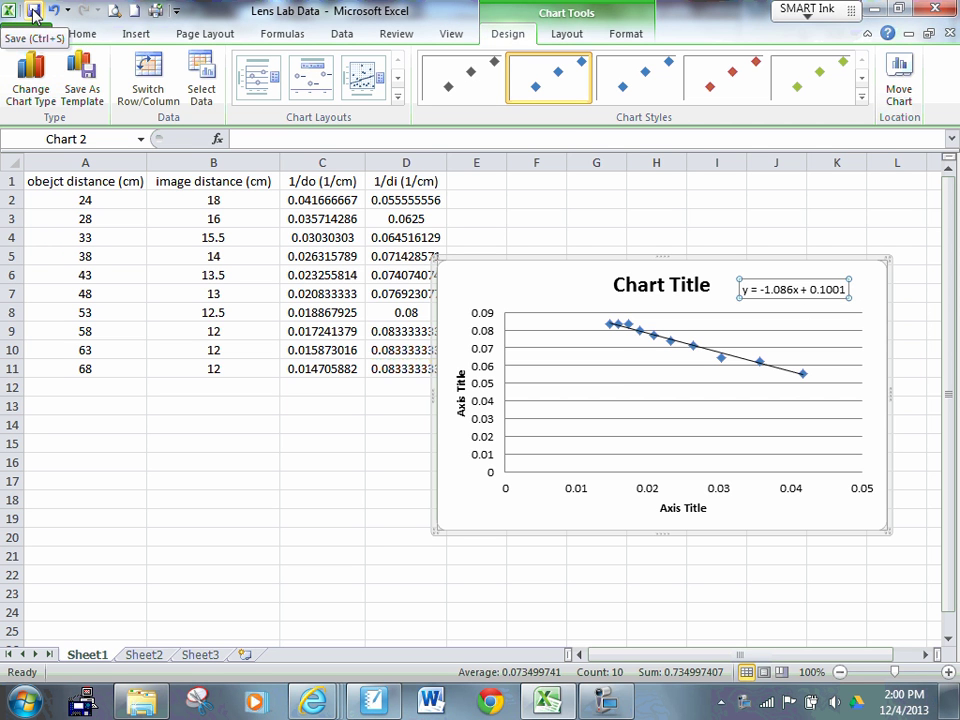
{"action": "left_click", "coordinate": [35, 12]}
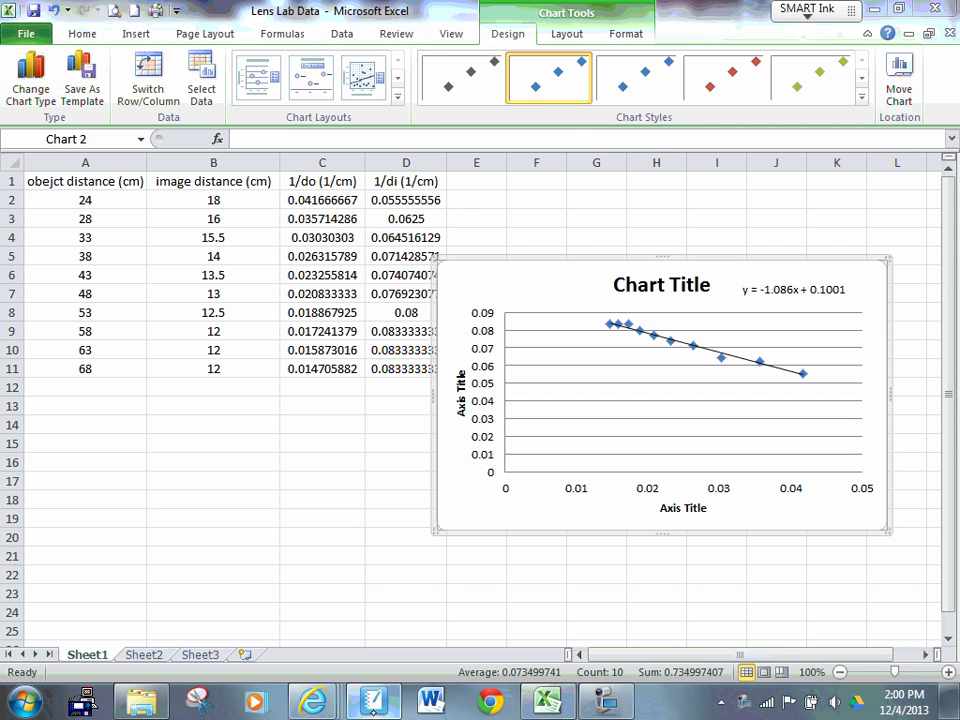
Switch to the Thin Lens Lab file in SMART Notebook and handwrite b = 1/f in blue pen on a new page
{"action": "left_click", "coordinate": [372, 704]}
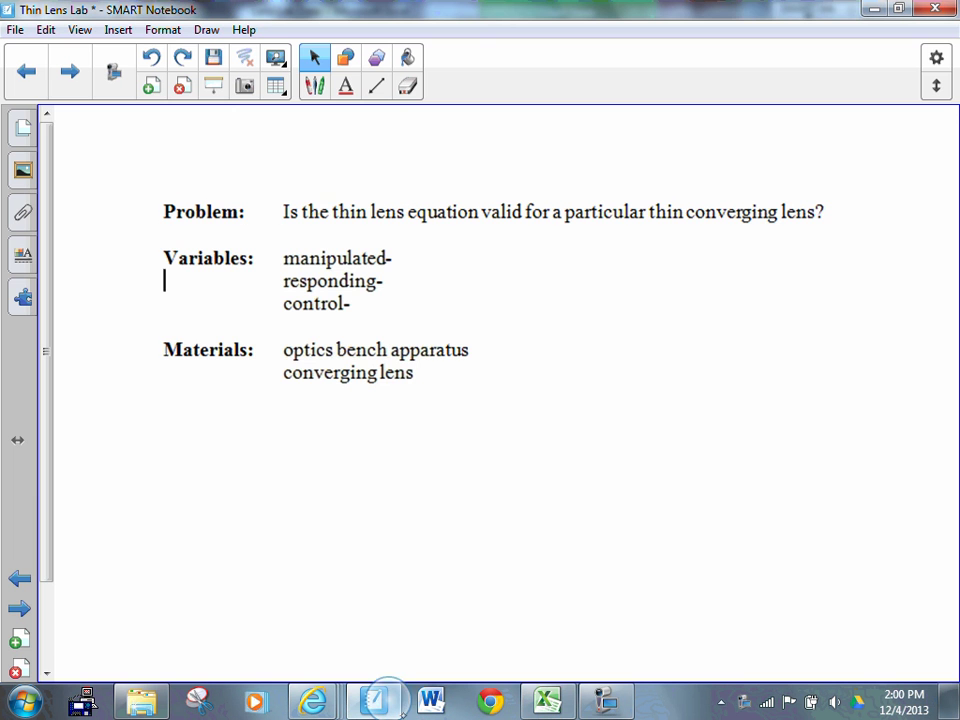
{"action": "left_click", "coordinate": [150, 84]}
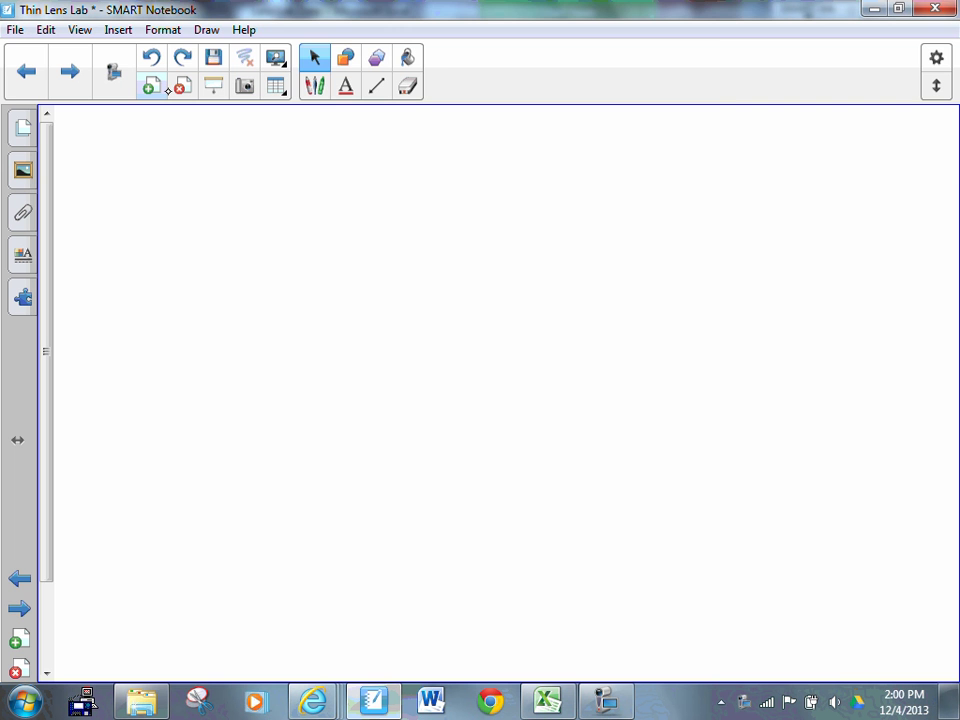
{"action": "left_click", "coordinate": [315, 85]}
{"action": "mouse_move", "coordinate": [302, 216]}
{"action": "left_mouse_down"}
{"action": "mouse_move", "coordinate": [303, 262]}
{"action": "mouse_move", "coordinate": [336, 239]}
{"action": "left_mouse_up"}
{"action": "left_click_drag", "start_coordinate": [330, 248], "coordinate": [338, 249]}
{"action": "left_click_drag", "start_coordinate": [375, 219], "coordinate": [376, 246]}
{"action": "mouse_move", "coordinate": [354, 259]}
{"action": "left_mouse_down"}
{"action": "mouse_move", "coordinate": [390, 257]}
{"action": "mouse_move", "coordinate": [369, 298]}
{"action": "left_mouse_up"}
Handwrite the rearranged formula f = 1/b below the first equation, followed by another equals sign
{"action": "left_click_drag", "start_coordinate": [318, 335], "coordinate": [305, 379]}
{"action": "left_click_drag", "start_coordinate": [302, 354], "coordinate": [347, 352]}
{"action": "left_click_drag", "start_coordinate": [341, 358], "coordinate": [383, 366]}
{"action": "mouse_move", "coordinate": [356, 369]}
{"action": "left_mouse_down"}
{"action": "mouse_move", "coordinate": [404, 370]}
{"action": "mouse_move", "coordinate": [384, 418]}
{"action": "left_mouse_up"}
{"action": "left_click_drag", "start_coordinate": [437, 355], "coordinate": [442, 355]}
{"action": "left_click_drag", "start_coordinate": [437, 364], "coordinate": [443, 364]}
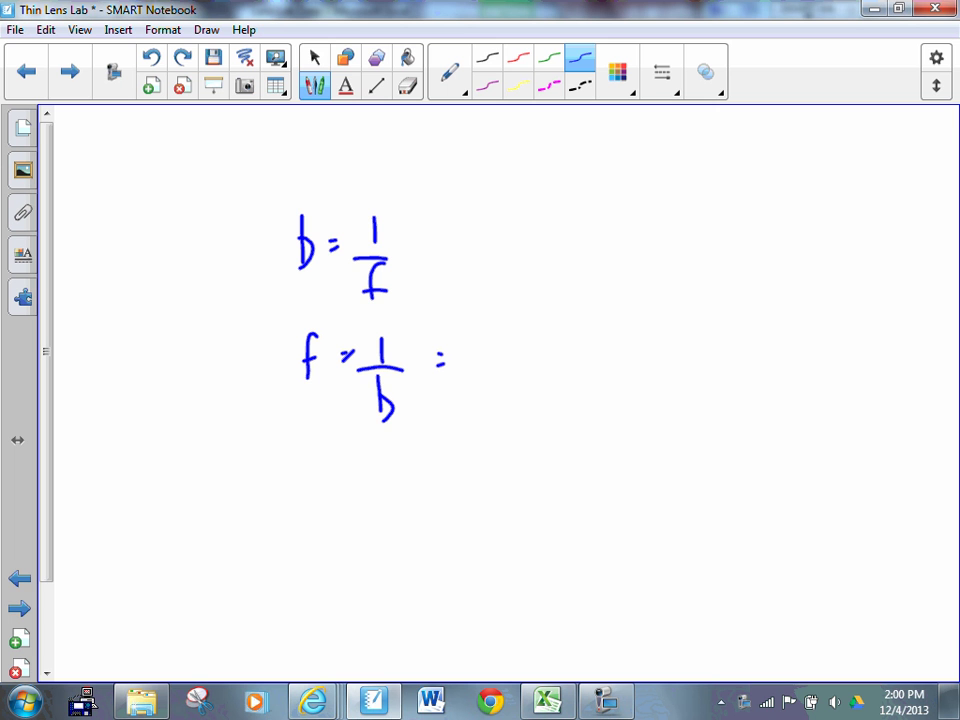
Continue the focal length equation with 1/0.1001 = 10 cm and circle the 10 cm result
{"action": "mouse_move", "coordinate": [504, 326]}
{"action": "left_mouse_down"}
{"action": "mouse_move", "coordinate": [505, 346]}
{"action": "mouse_move", "coordinate": [525, 360]}
{"action": "left_mouse_up"}
{"action": "mouse_move", "coordinate": [480, 378]}
{"action": "left_mouse_down"}
{"action": "mouse_move", "coordinate": [469, 395]}
{"action": "mouse_move", "coordinate": [482, 379]}
{"action": "mouse_move", "coordinate": [500, 404]}
{"action": "left_mouse_up"}
{"action": "left_click", "coordinate": [494, 400]}
{"action": "mouse_move", "coordinate": [514, 381]}
{"action": "left_mouse_down"}
{"action": "mouse_move", "coordinate": [547, 403]}
{"action": "mouse_move", "coordinate": [555, 360]}
{"action": "mouse_move", "coordinate": [578, 350]}
{"action": "left_mouse_up"}
{"action": "left_click_drag", "start_coordinate": [574, 356], "coordinate": [581, 356]}
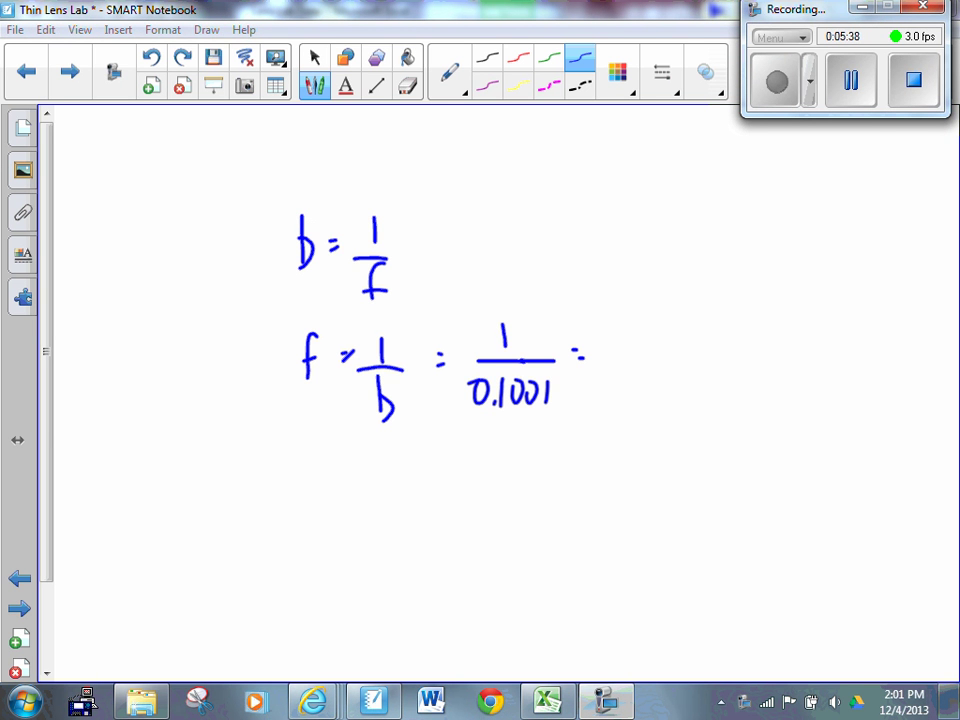
{"action": "mouse_move", "coordinate": [613, 334]}
{"action": "left_mouse_down"}
{"action": "mouse_move", "coordinate": [615, 364]}
{"action": "mouse_move", "coordinate": [637, 340]}
{"action": "mouse_move", "coordinate": [661, 357]}
{"action": "left_mouse_up"}
{"action": "mouse_move", "coordinate": [666, 357]}
{"action": "left_mouse_down"}
{"action": "mouse_move", "coordinate": [688, 354]}
{"action": "mouse_move", "coordinate": [622, 318]}
{"action": "mouse_move", "coordinate": [598, 350]}
{"action": "mouse_move", "coordinate": [668, 312]}
{"action": "left_mouse_up"}
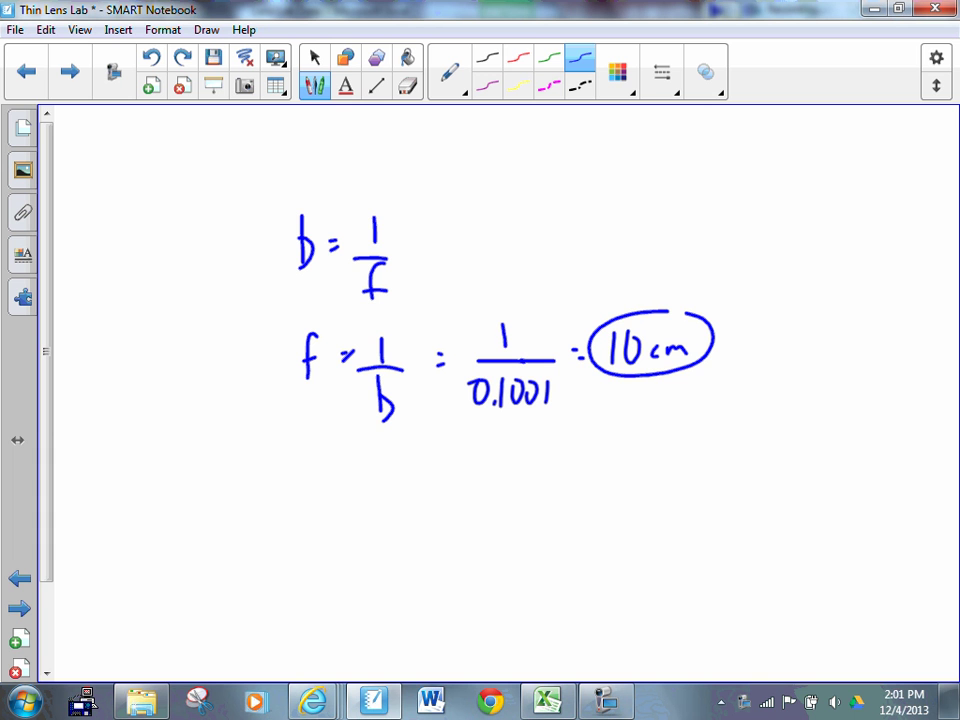
Handwrite 9.6 cm to the right of the circled 10 cm result and circle it
{"action": "mouse_move", "coordinate": [795, 372]}
{"action": "left_mouse_down"}
{"action": "mouse_move", "coordinate": [791, 397]}
{"action": "mouse_move", "coordinate": [832, 377]}
{"action": "mouse_move", "coordinate": [858, 338]}
{"action": "left_mouse_up"}
{"action": "left_click", "coordinate": [805, 386]}
{"action": "mouse_move", "coordinate": [808, 402]}
{"action": "left_mouse_down"}
{"action": "mouse_move", "coordinate": [850, 368]}
{"action": "mouse_move", "coordinate": [868, 330]}
{"action": "mouse_move", "coordinate": [780, 404]}
{"action": "left_mouse_up"}
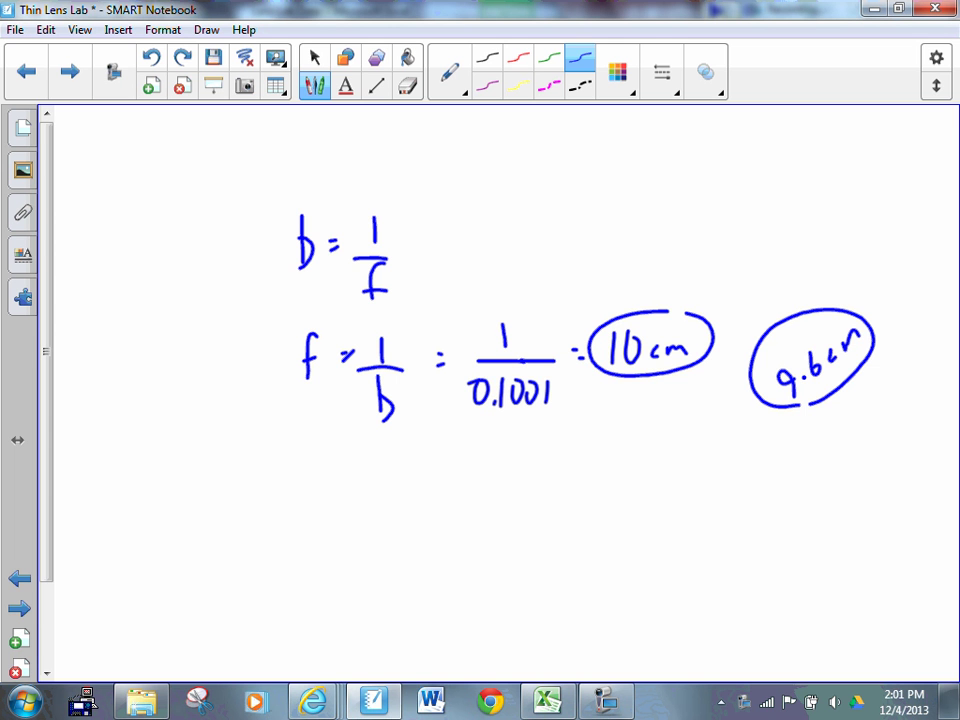
Handwrite "% diff =" below the focal length calculation
{"action": "left_click_drag", "start_coordinate": [380, 477], "coordinate": [375, 532]}
{"action": "mouse_move", "coordinate": [396, 506]}
{"action": "left_mouse_down"}
{"action": "mouse_move", "coordinate": [391, 521]}
{"action": "mouse_move", "coordinate": [418, 516]}
{"action": "left_mouse_up"}
{"action": "left_click_drag", "start_coordinate": [426, 472], "coordinate": [424, 524]}
{"action": "left_click_drag", "start_coordinate": [436, 502], "coordinate": [435, 514]}
{"action": "left_click", "coordinate": [460, 478]}
{"action": "mouse_move", "coordinate": [461, 469]}
{"action": "left_mouse_down"}
{"action": "mouse_move", "coordinate": [449, 518]}
{"action": "mouse_move", "coordinate": [473, 518]}
{"action": "left_mouse_up"}
{"action": "mouse_move", "coordinate": [441, 491]}
{"action": "left_mouse_down"}
{"action": "mouse_move", "coordinate": [490, 489]}
{"action": "mouse_move", "coordinate": [515, 508]}
{"action": "left_mouse_up"}
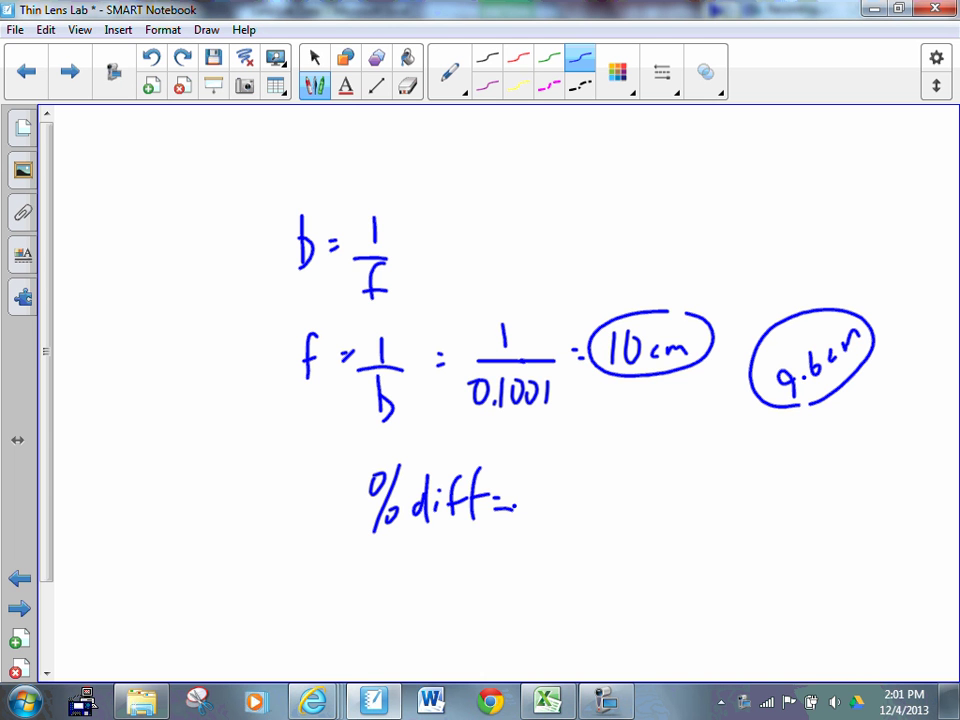
Write the fraction (10 − 9.6)/9.6 after "% diff =" and enclose it in absolute value bars
{"action": "mouse_move", "coordinate": [567, 473]}
{"action": "left_mouse_down"}
{"action": "mouse_move", "coordinate": [564, 508]}
{"action": "mouse_move", "coordinate": [581, 478]}
{"action": "left_mouse_up"}
{"action": "left_click_drag", "start_coordinate": [602, 487], "coordinate": [628, 506]}
{"action": "left_click", "coordinate": [652, 496]}
{"action": "left_click_drag", "start_coordinate": [678, 476], "coordinate": [670, 490]}
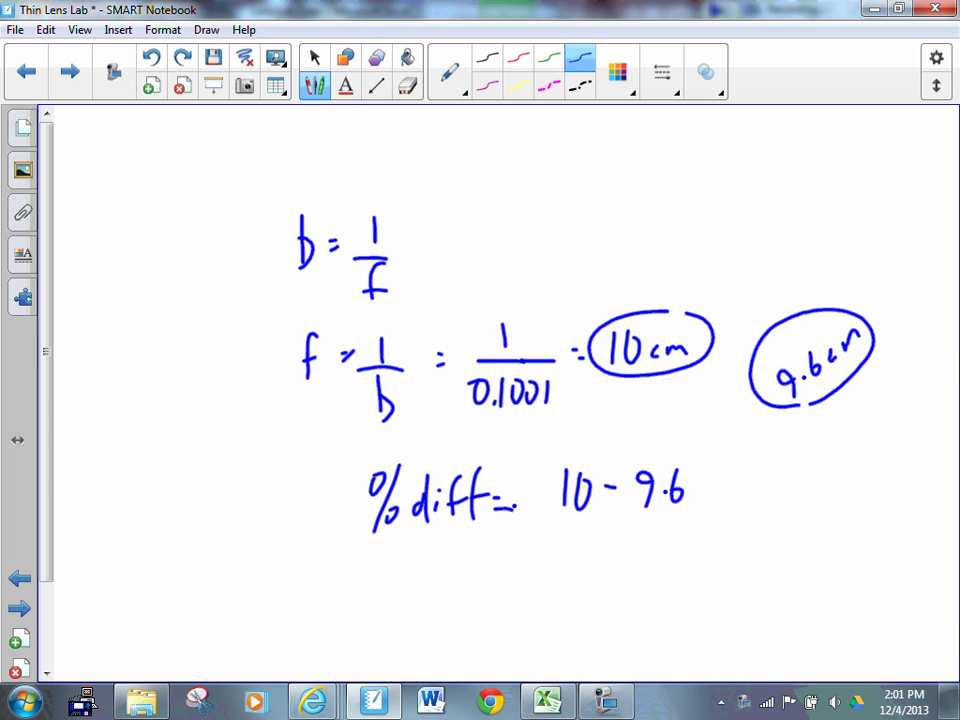
{"action": "left_click_drag", "start_coordinate": [536, 520], "coordinate": [675, 513]}
{"action": "mouse_move", "coordinate": [610, 532]}
{"action": "left_mouse_down"}
{"action": "mouse_move", "coordinate": [600, 555]}
{"action": "mouse_move", "coordinate": [630, 546]}
{"action": "left_mouse_up"}
{"action": "left_click", "coordinate": [617, 549]}
{"action": "left_click_drag", "start_coordinate": [558, 446], "coordinate": [546, 558]}
{"action": "left_click_drag", "start_coordinate": [693, 432], "coordinate": [689, 558]}
Complete the percent difference expression with × 100% after the absolute value bars
{"action": "mouse_move", "coordinate": [720, 490]}
{"action": "left_mouse_down"}
{"action": "mouse_move", "coordinate": [737, 514]}
{"action": "mouse_move", "coordinate": [719, 515]}
{"action": "left_mouse_up"}
{"action": "mouse_move", "coordinate": [763, 478]}
{"action": "left_mouse_down"}
{"action": "mouse_move", "coordinate": [761, 515]}
{"action": "mouse_move", "coordinate": [782, 482]}
{"action": "mouse_move", "coordinate": [804, 482]}
{"action": "left_mouse_up"}
{"action": "left_click", "coordinate": [816, 476]}
{"action": "left_click_drag", "start_coordinate": [832, 442], "coordinate": [824, 514]}
{"action": "left_click_drag", "start_coordinate": [842, 486], "coordinate": [840, 490]}
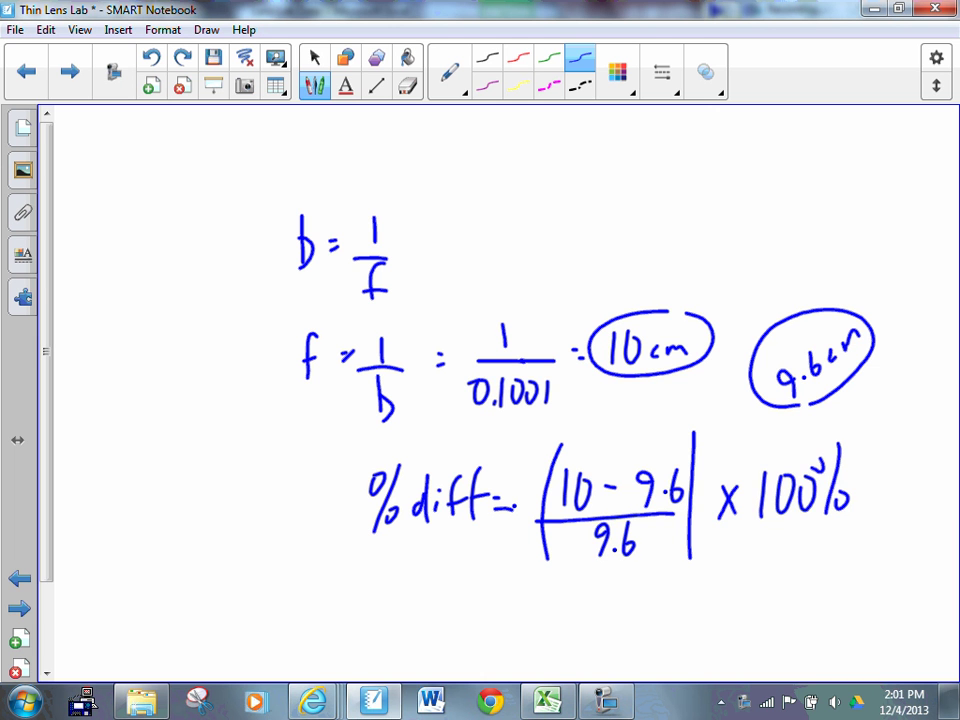
Write the percent difference result = 4.1% under the expression and draw a box around it
{"action": "left_click_drag", "start_coordinate": [500, 597], "coordinate": [505, 599]}
{"action": "left_click_drag", "start_coordinate": [498, 611], "coordinate": [506, 613]}
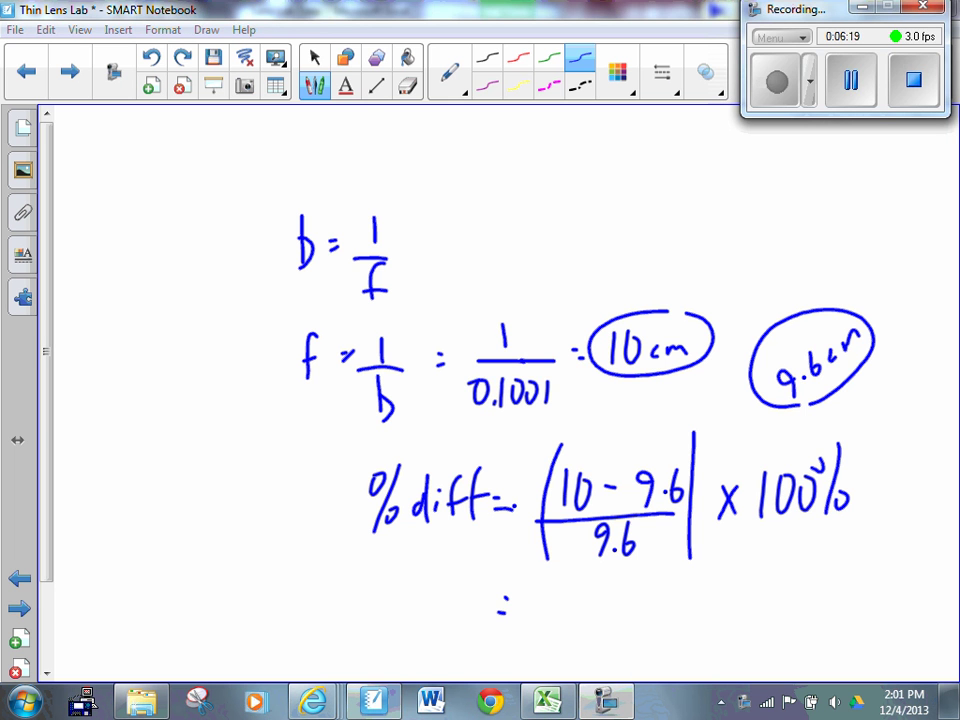
{"action": "left_click_drag", "start_coordinate": [551, 590], "coordinate": [563, 608]}
{"action": "mouse_move", "coordinate": [558, 592]}
{"action": "left_mouse_down"}
{"action": "mouse_move", "coordinate": [558, 622]}
{"action": "mouse_move", "coordinate": [578, 620]}
{"action": "mouse_move", "coordinate": [602, 592]}
{"action": "mouse_move", "coordinate": [598, 626]}
{"action": "left_mouse_up"}
{"action": "left_click", "coordinate": [566, 618]}
{"action": "left_click_drag", "start_coordinate": [612, 608], "coordinate": [611, 618]}
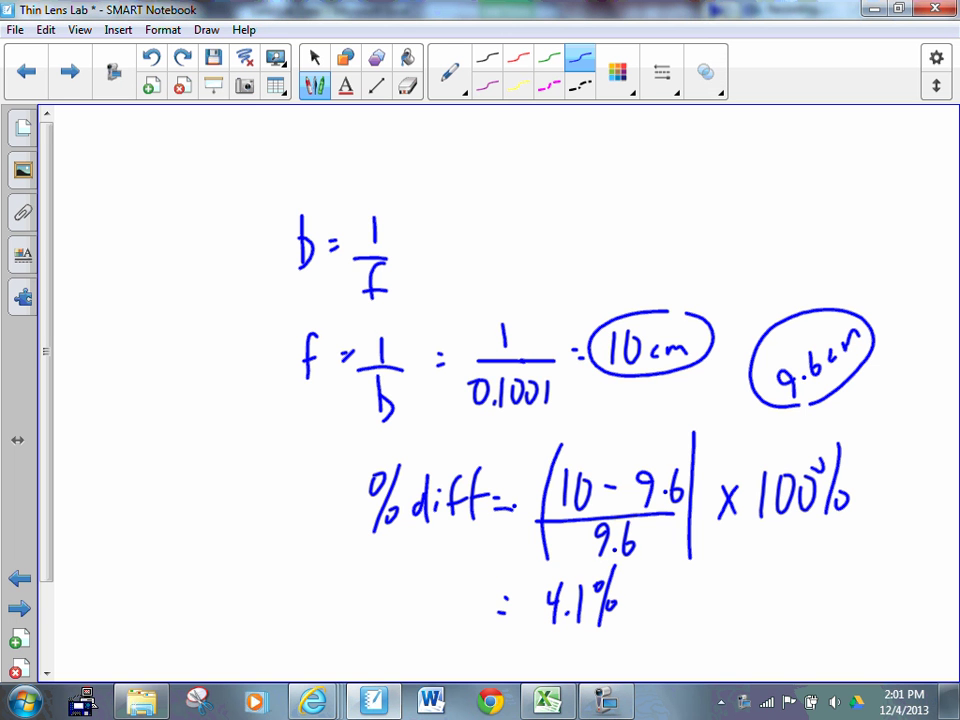
{"action": "mouse_move", "coordinate": [495, 578]}
{"action": "left_mouse_down"}
{"action": "mouse_move", "coordinate": [630, 562]}
{"action": "mouse_move", "coordinate": [495, 590]}
{"action": "left_mouse_up"}
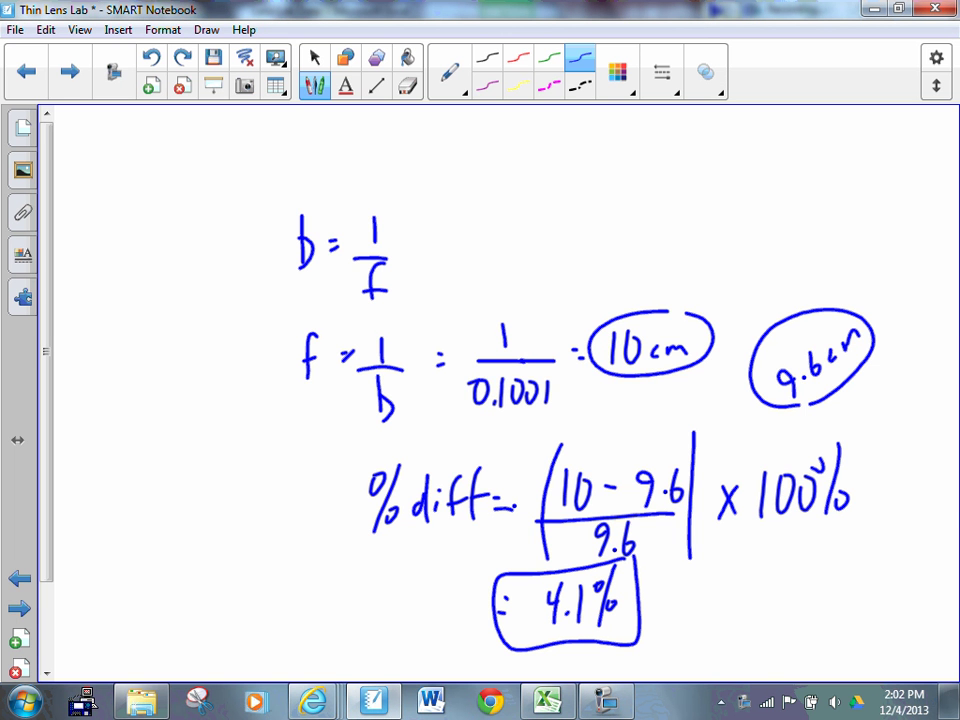